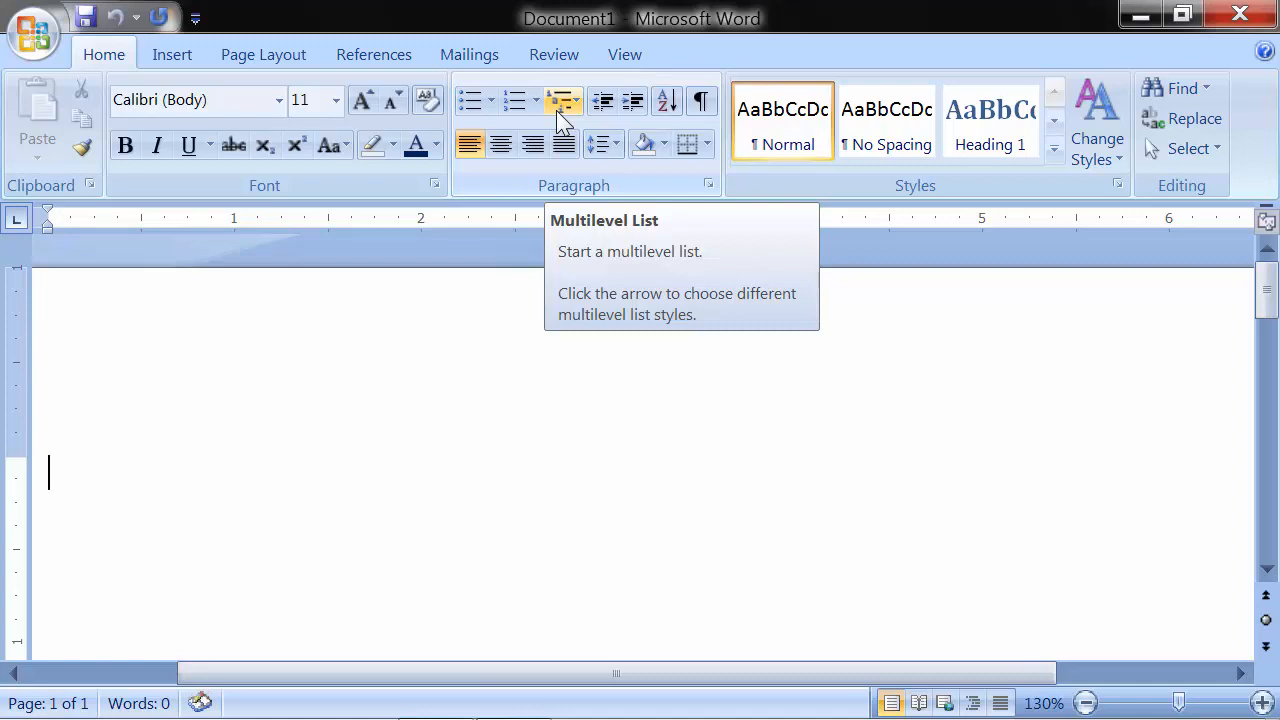
click(558, 110)
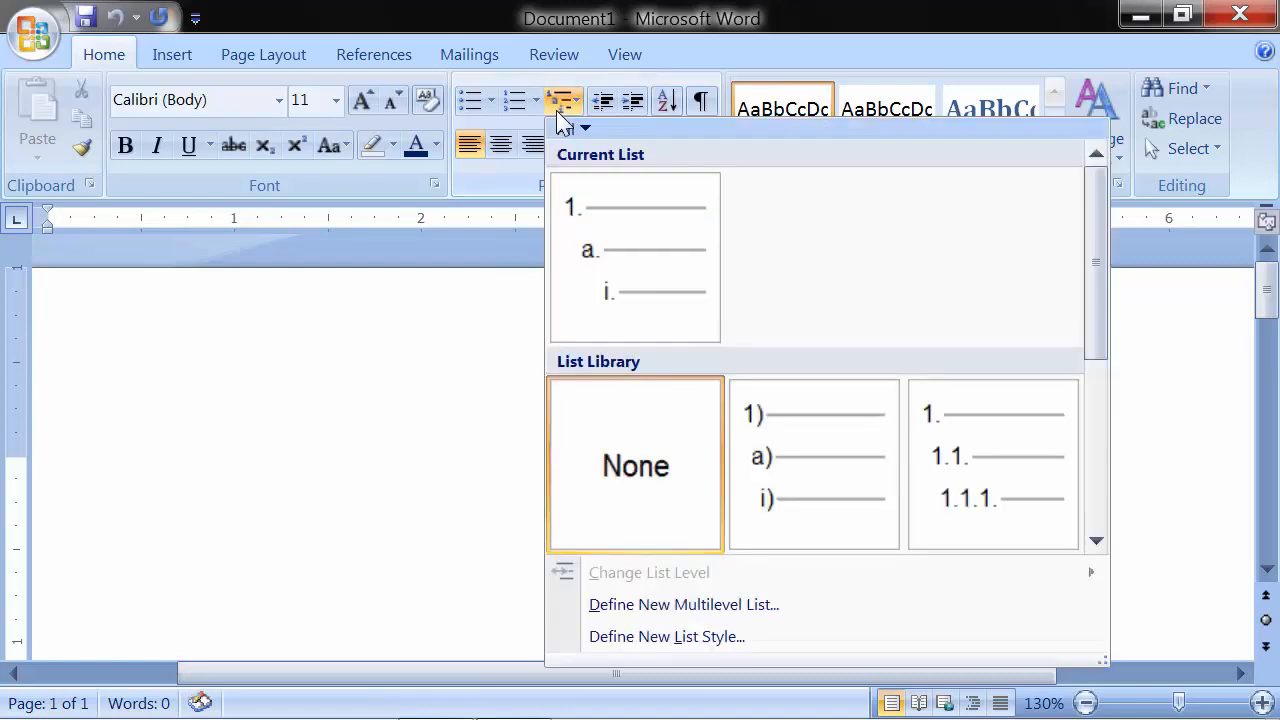
click(558, 110)
click(558, 110)
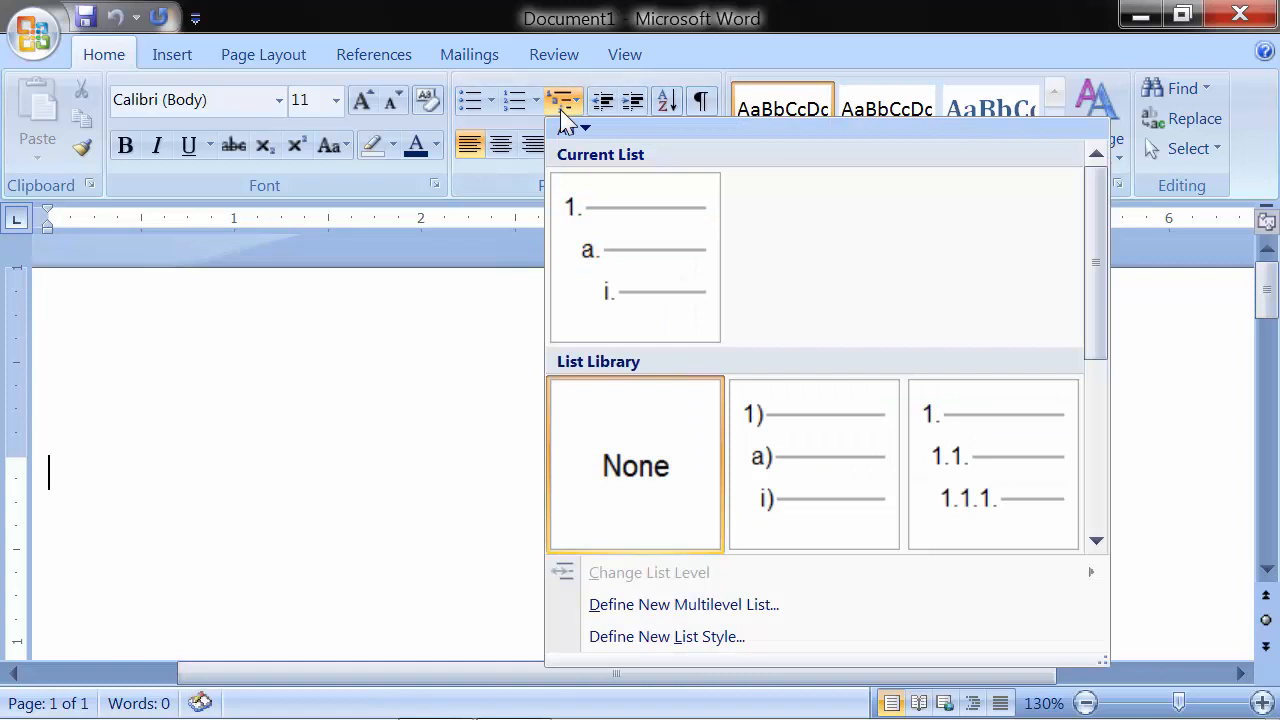
mouse_move(600, 214)
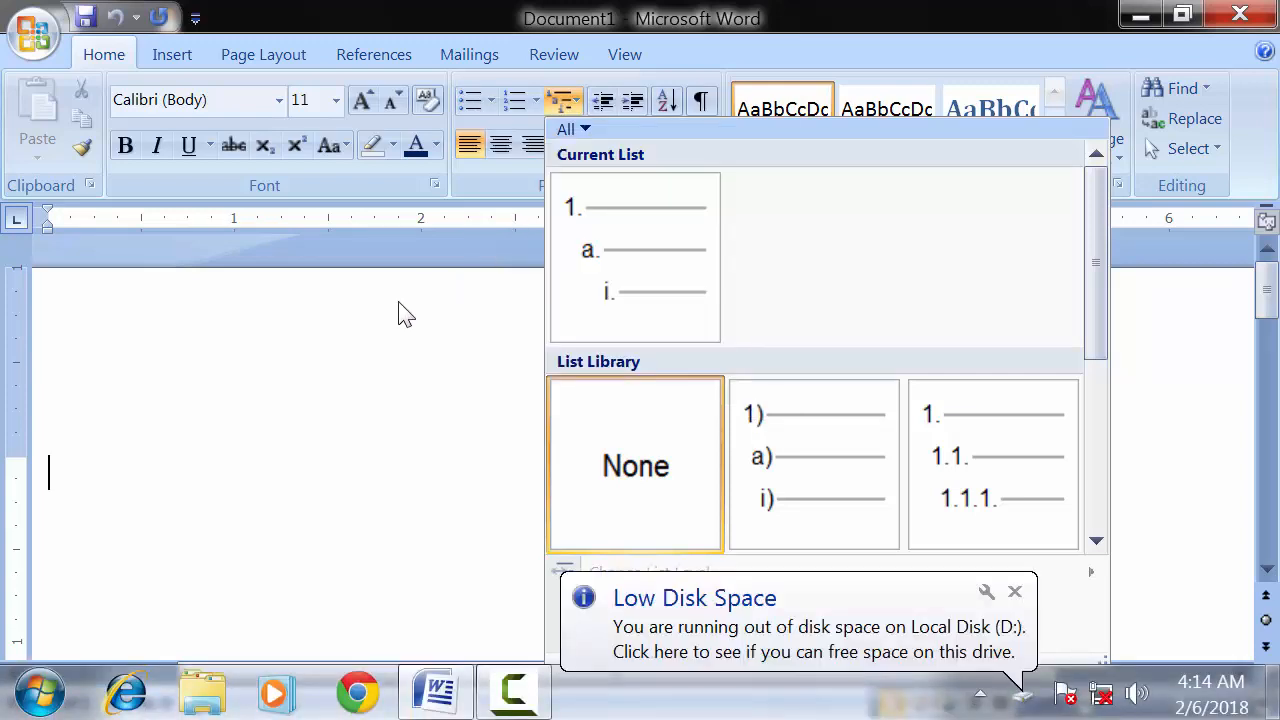
click(336, 368)
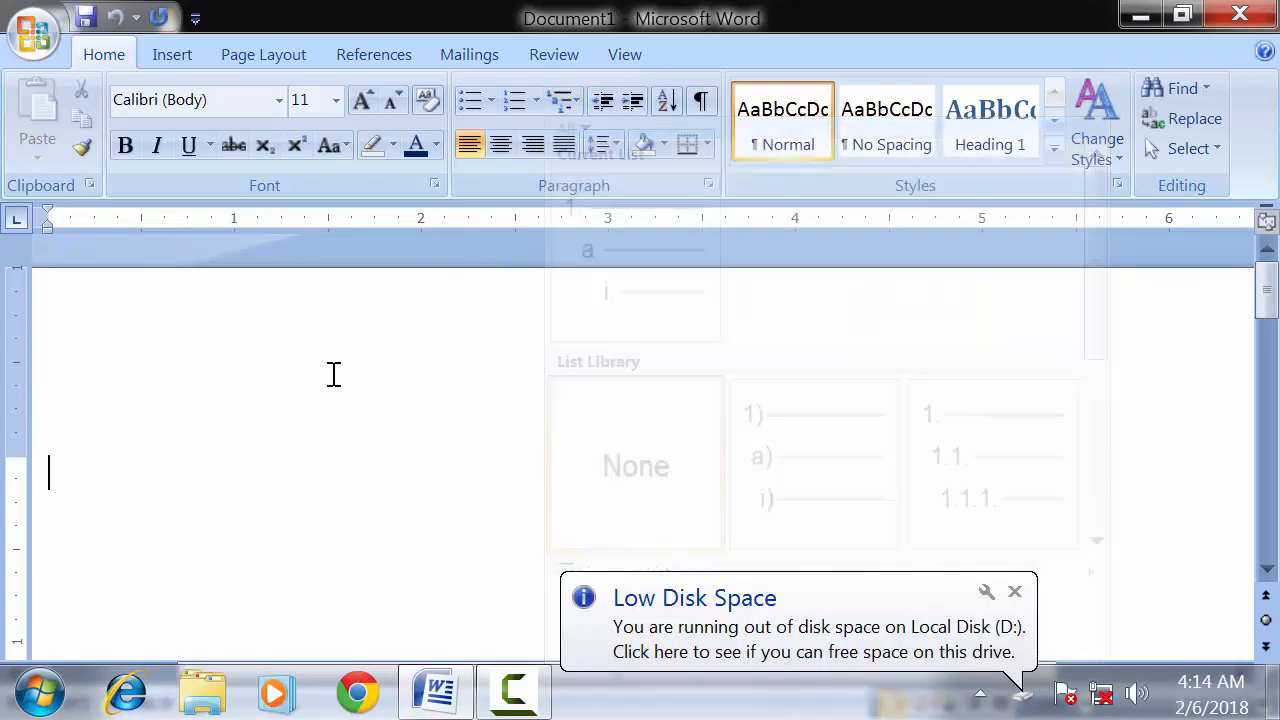
click(1013, 593)
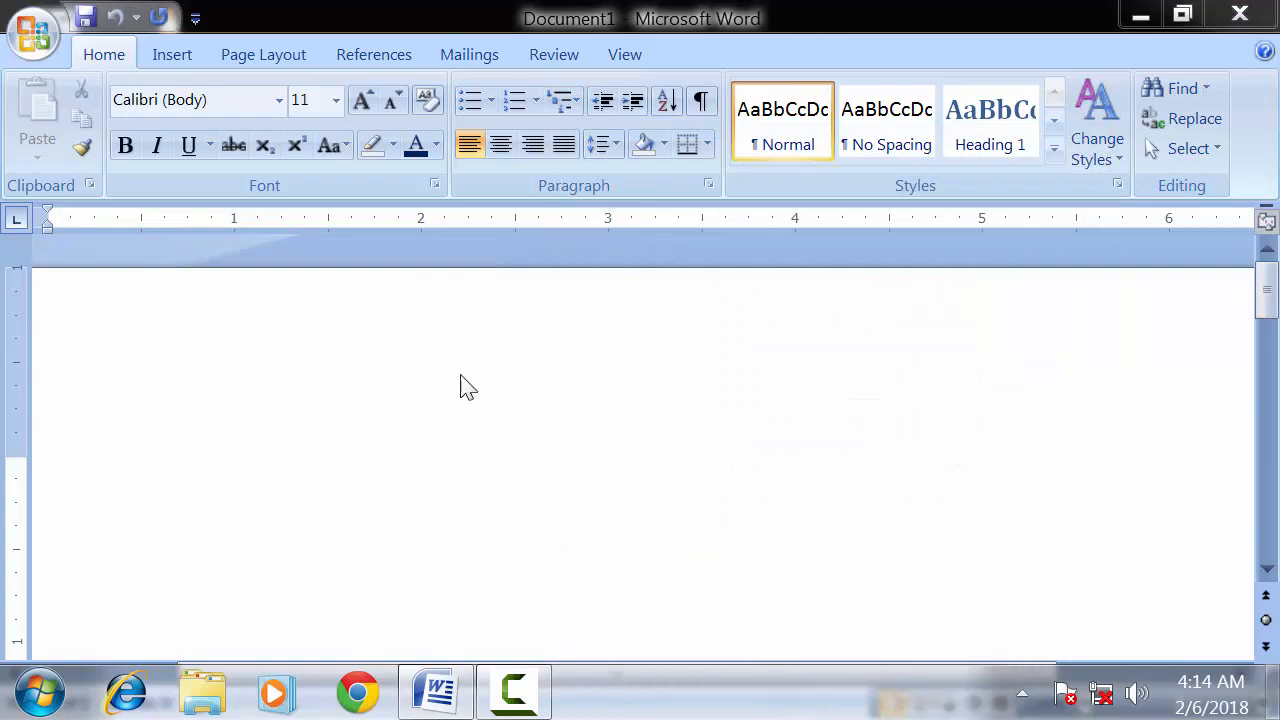
Start a numbered list with "Months of the year" as item 1 and begin a second item.
click(203, 459)
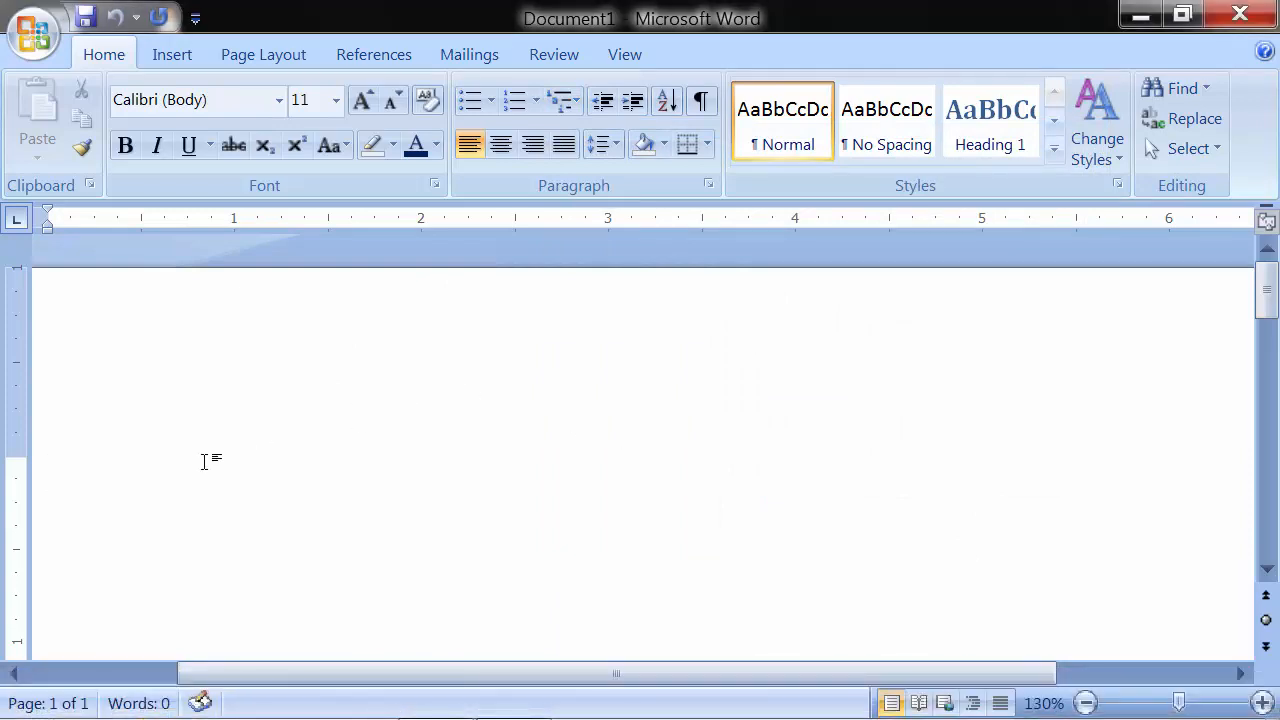
text(1. )
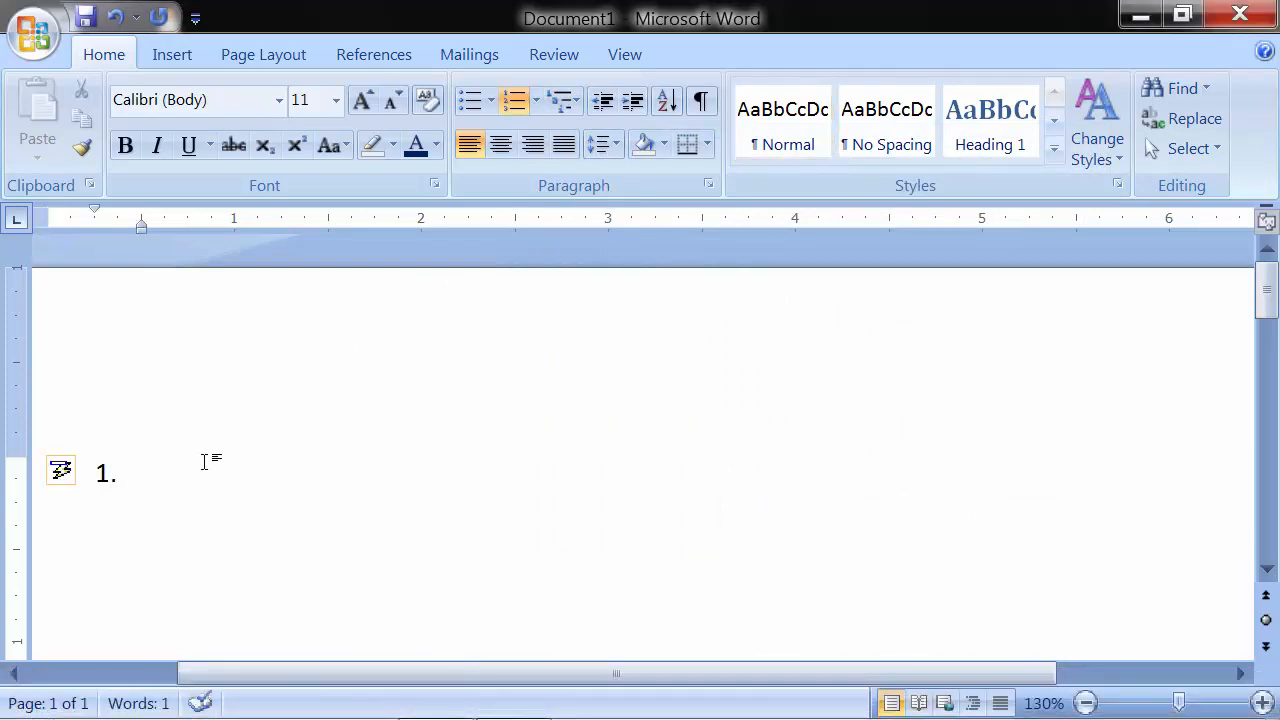
text(monthy)
key(BackSpace)
key(BackSpace)
text(hs of the year)
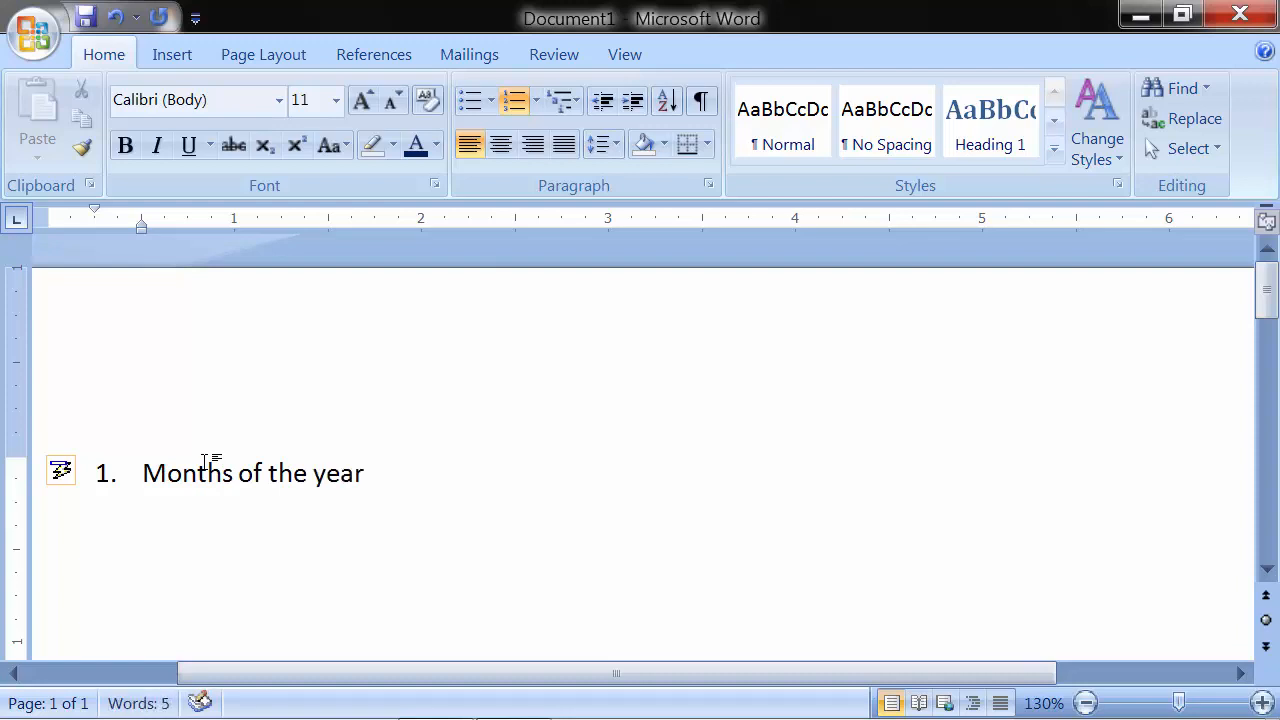
key(Return)
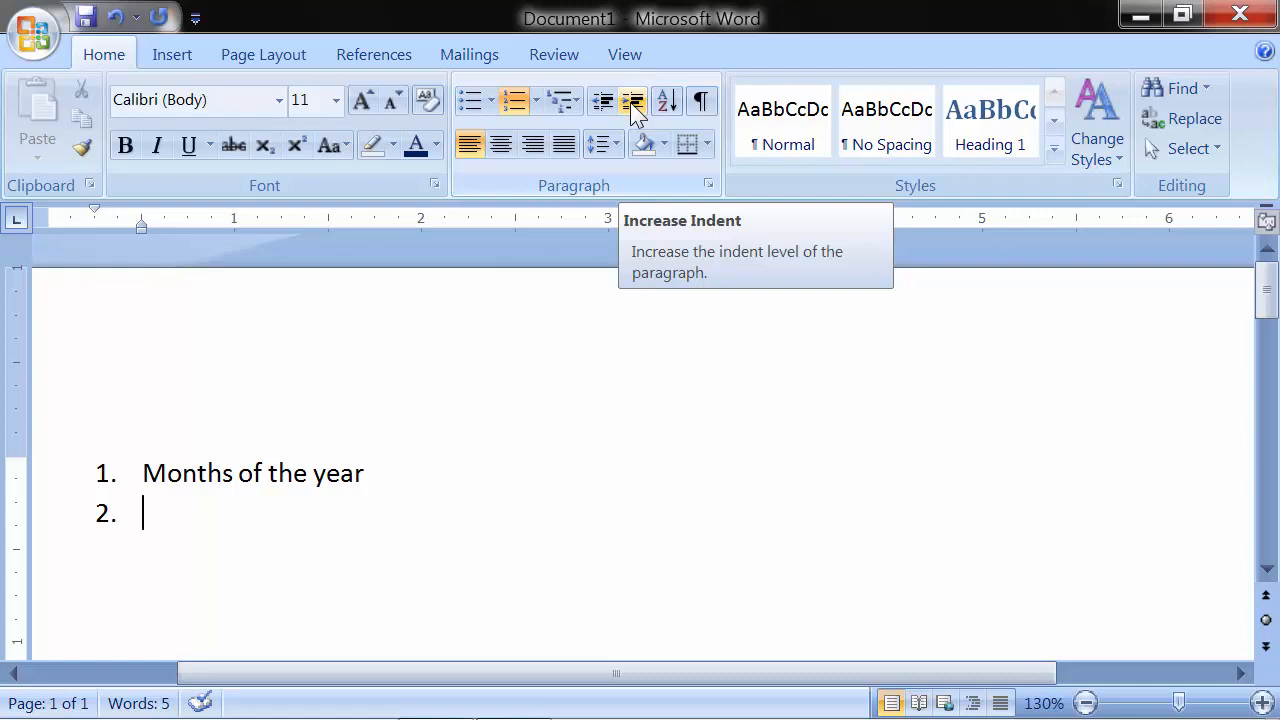
Demote the empty second item to the lettered level and enter "January" and "February" as sub-items of "Months of the year".
click(633, 108)
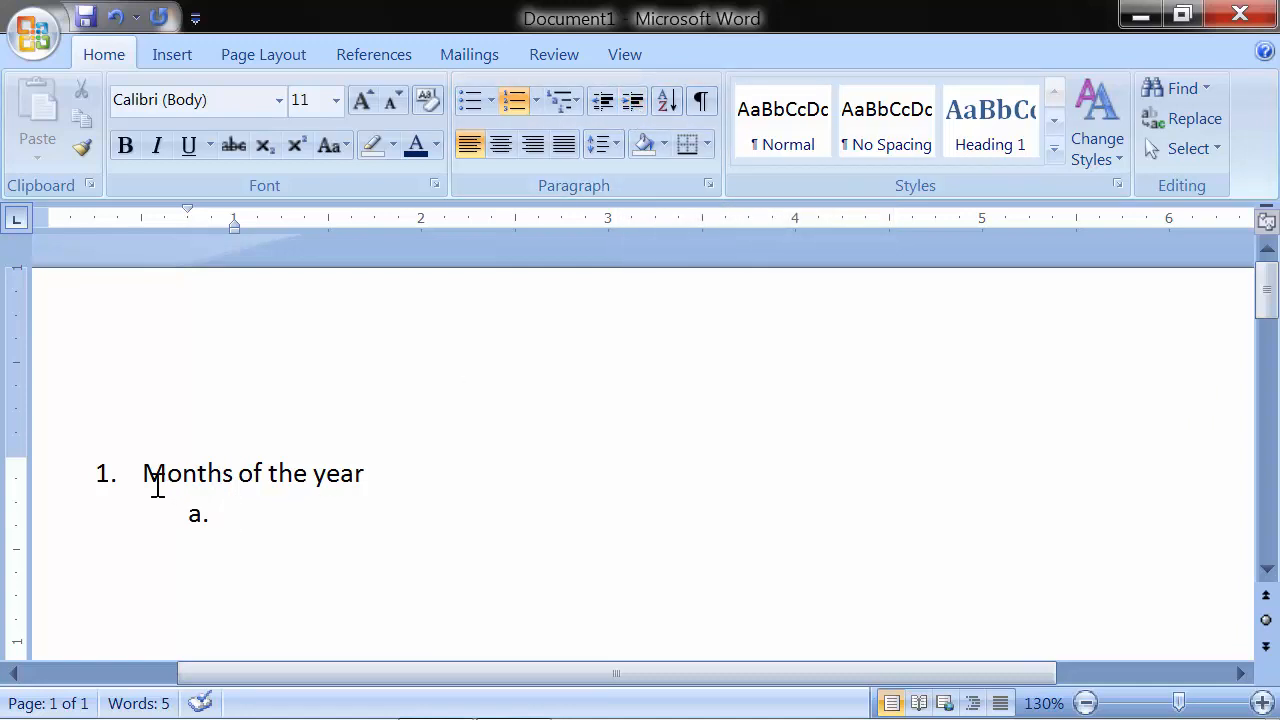
drag(143, 472, 451, 480)
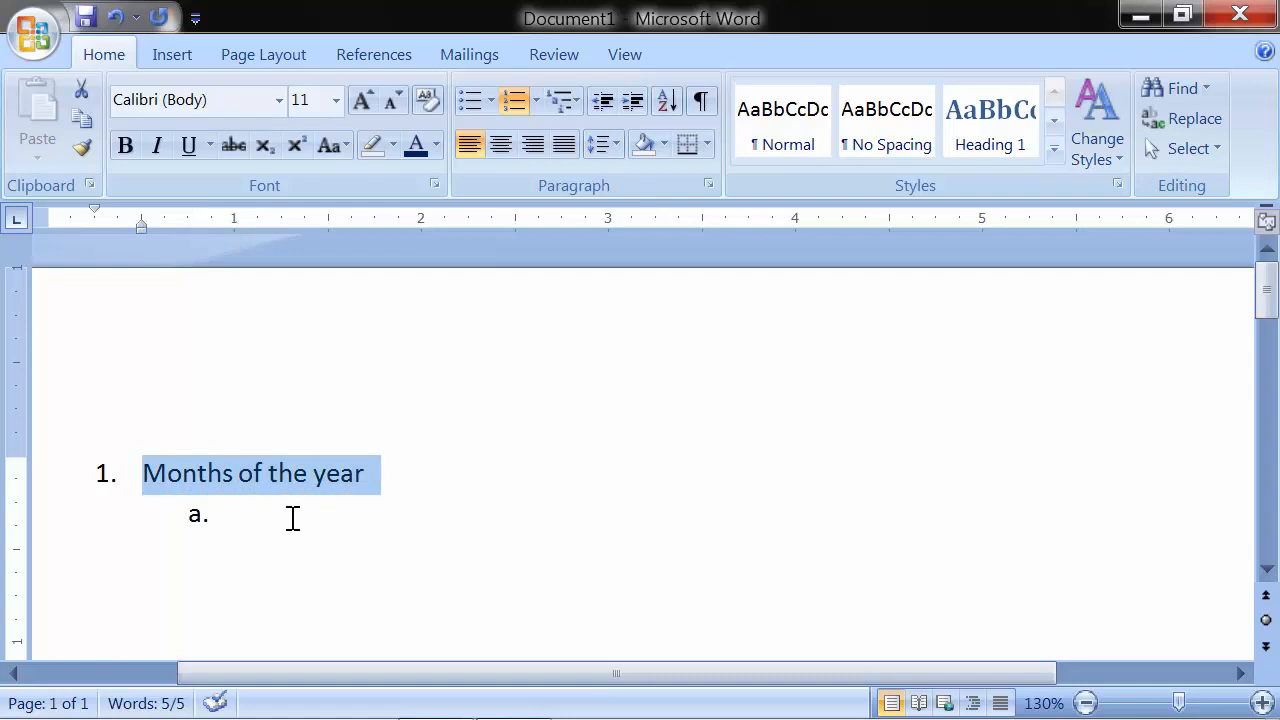
click(235, 514)
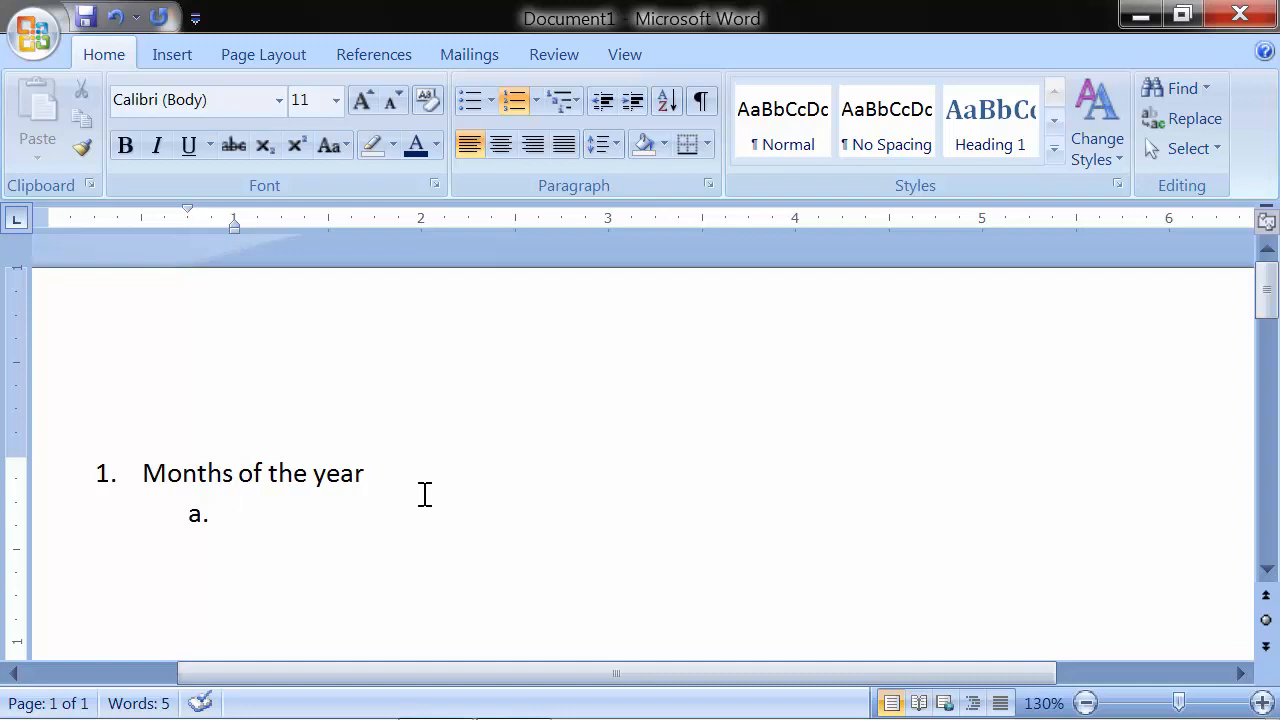
text(January)
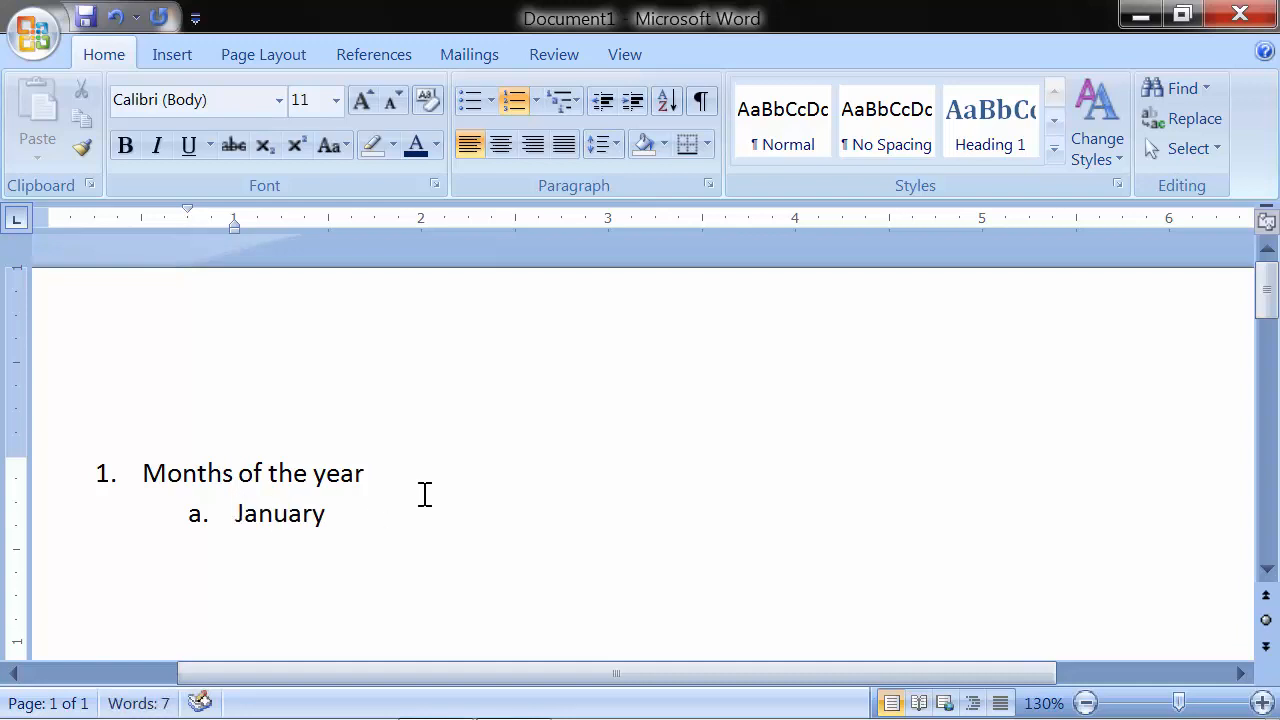
key(Return)
text(februar)
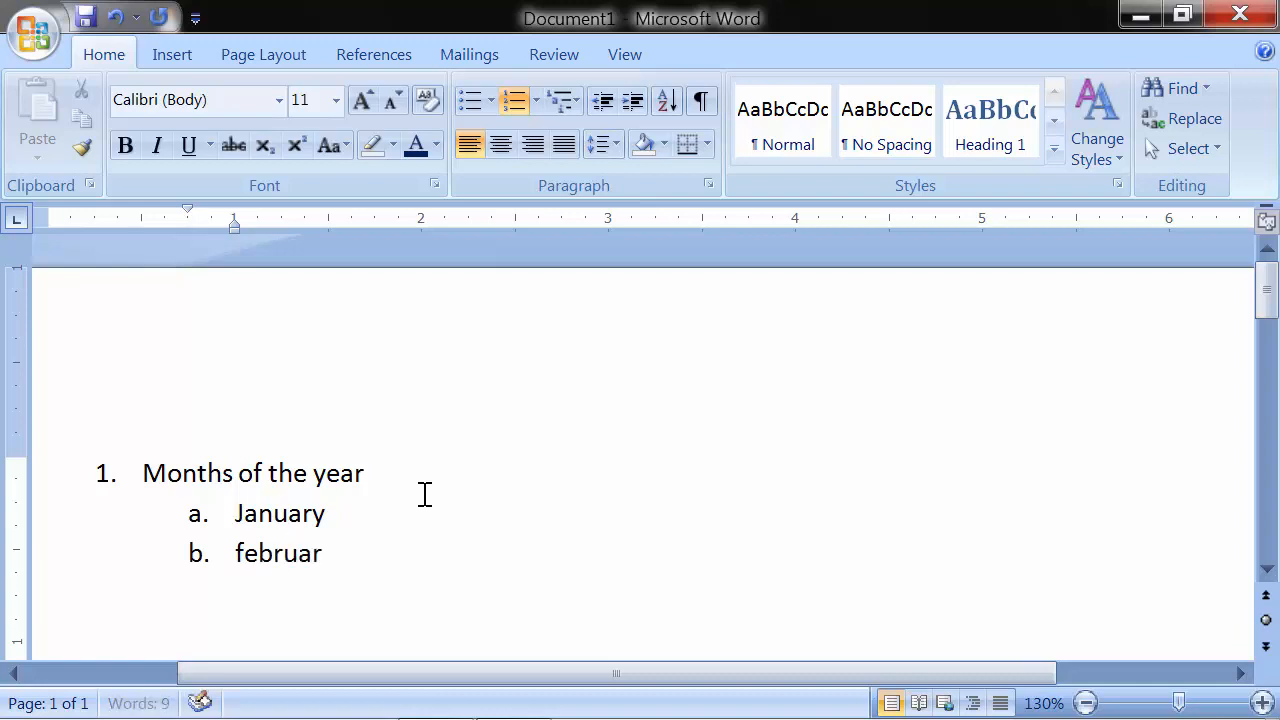
text(y)
key(Return)
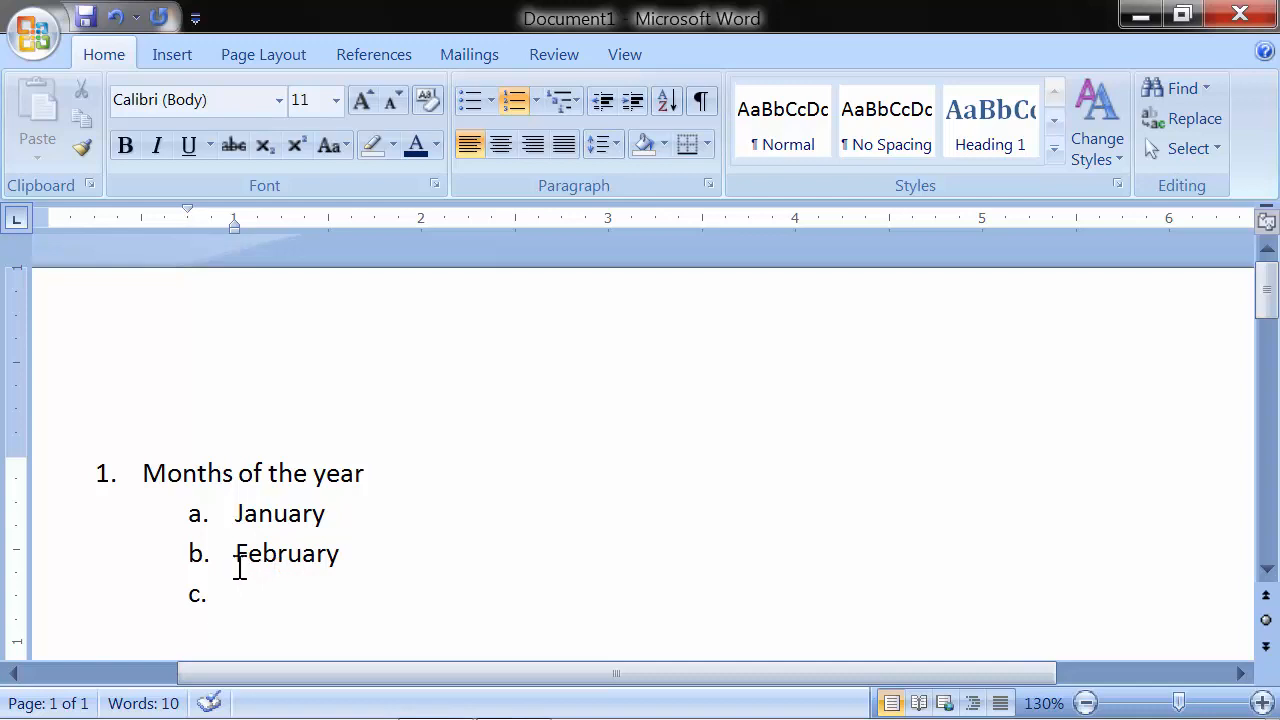
Demote the empty item after "February" to the third list level and enter "Holi" as its text.
drag(236, 556, 337, 554)
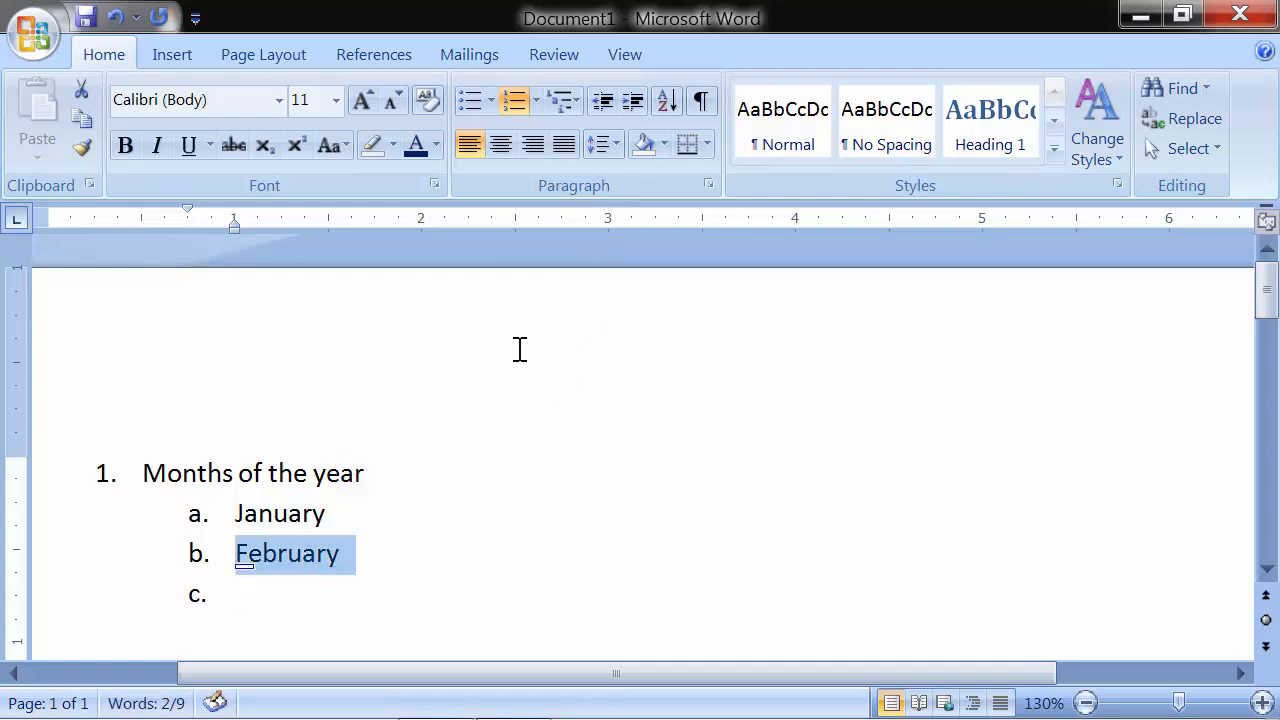
click(263, 577)
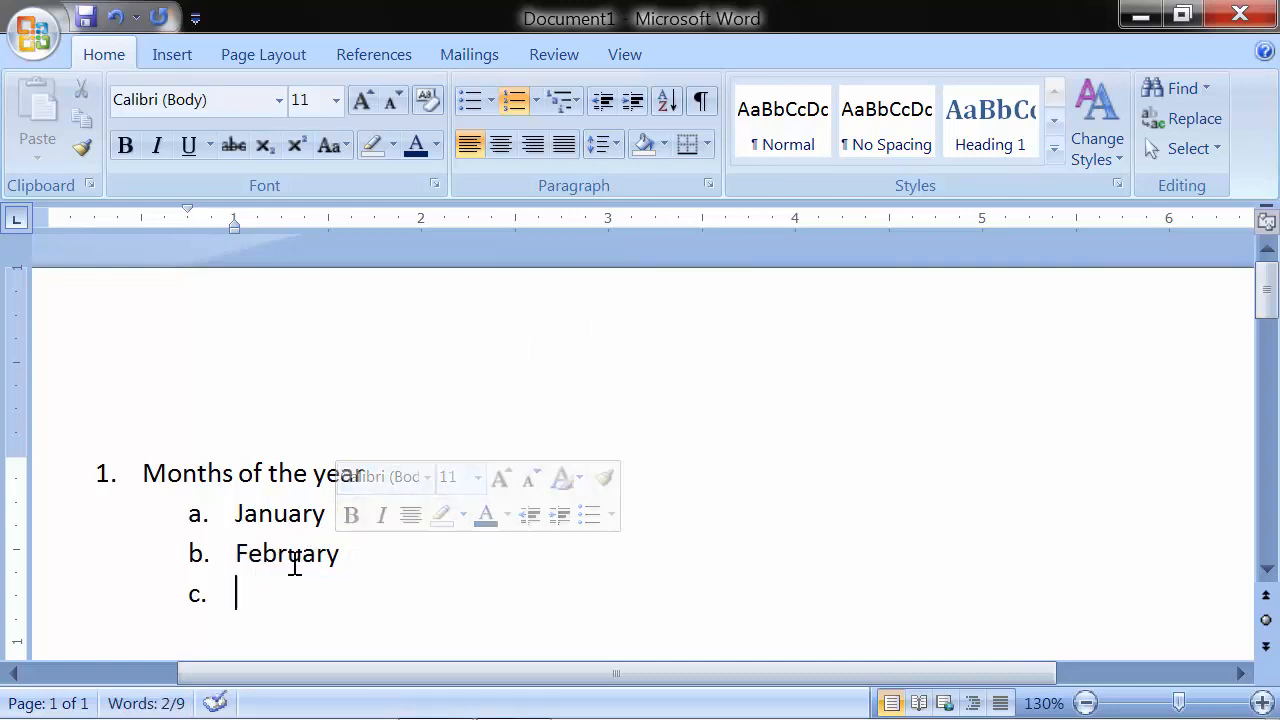
click(634, 104)
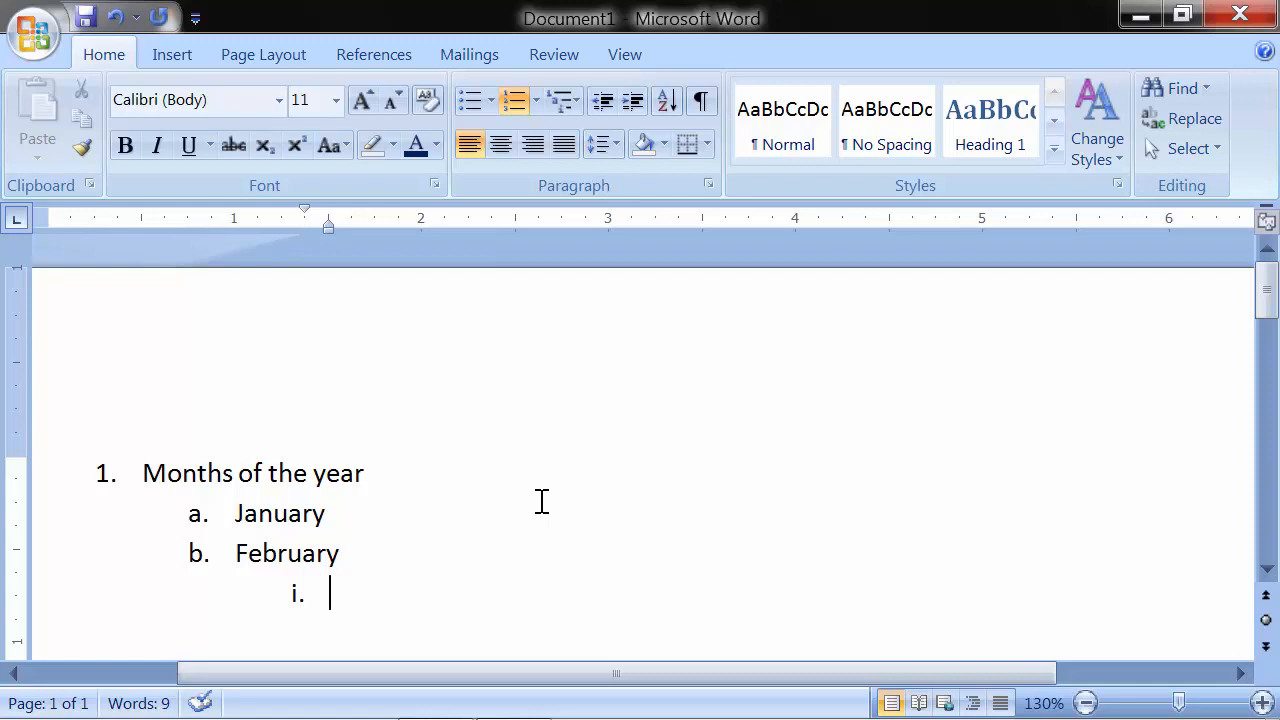
text(holi)
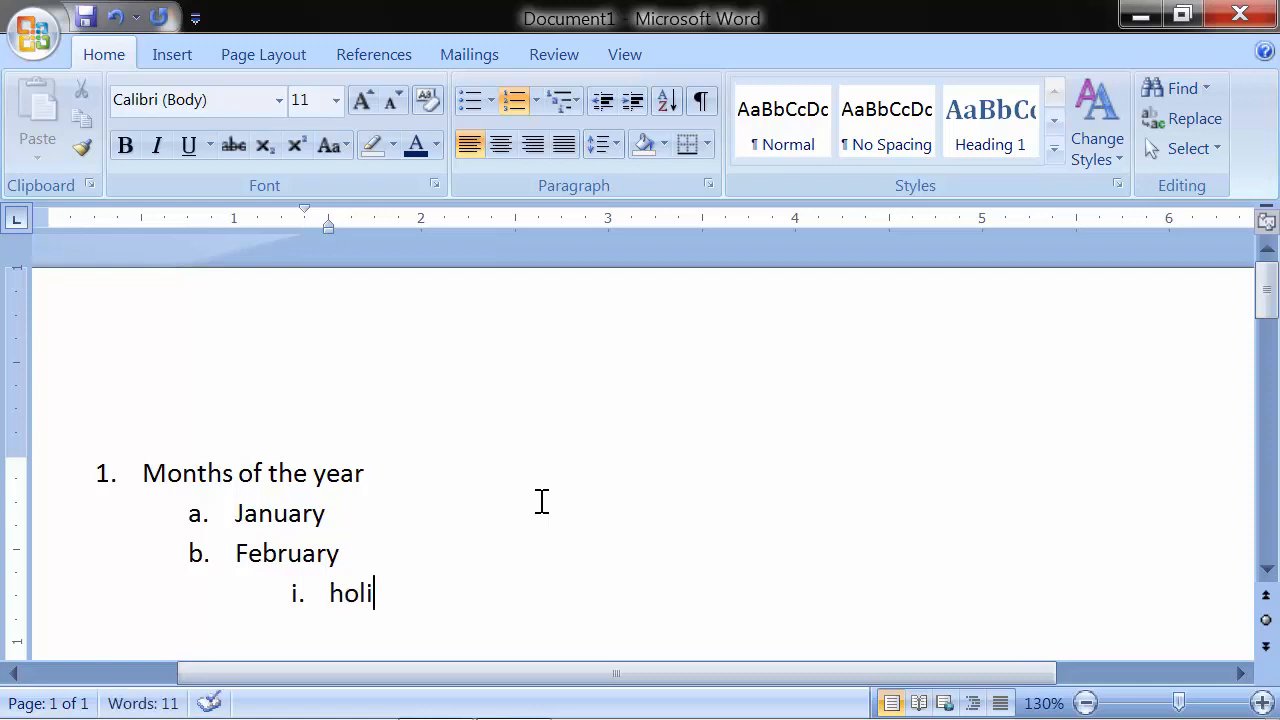
key(Return)
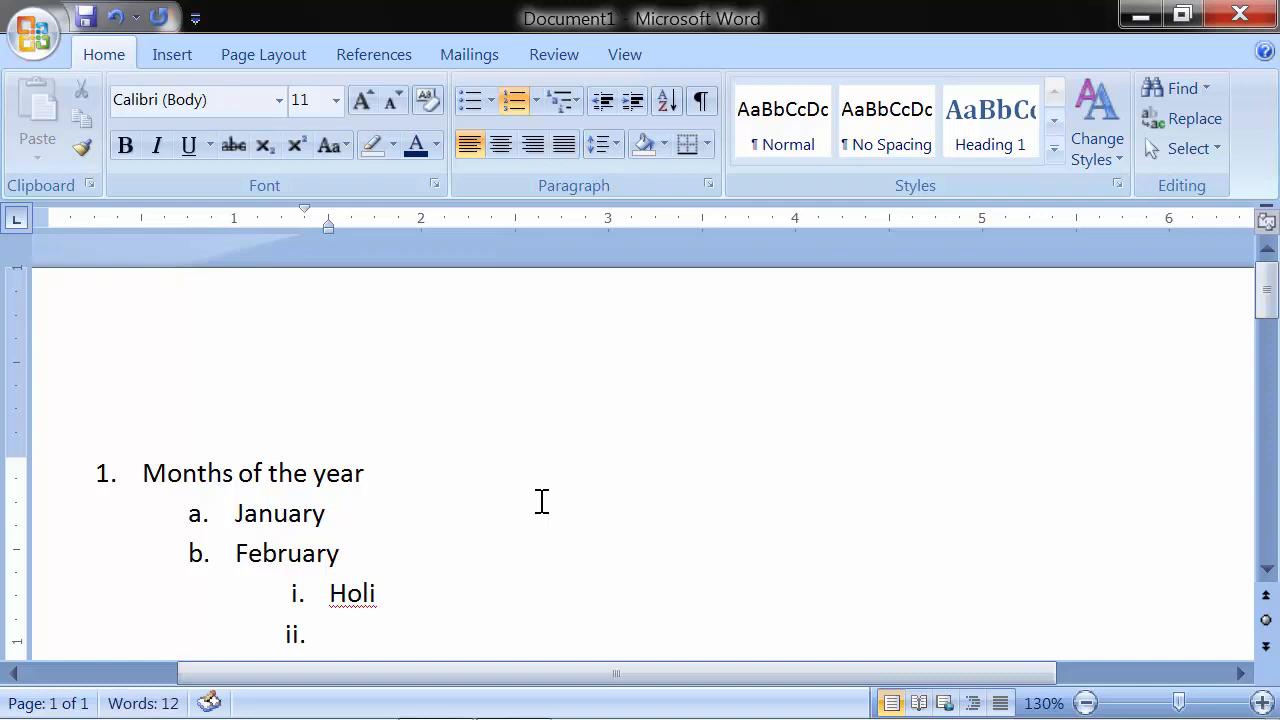
Replace the text of the first third-level item under "February" with "Holiday on 10th".
key(Up)
key(Right)
key(Right)
key(Right)
key(Right)
key(BackSpace)
key(BackSpace)
key(BackSpace)
key(BackSpace)
text(holiday)
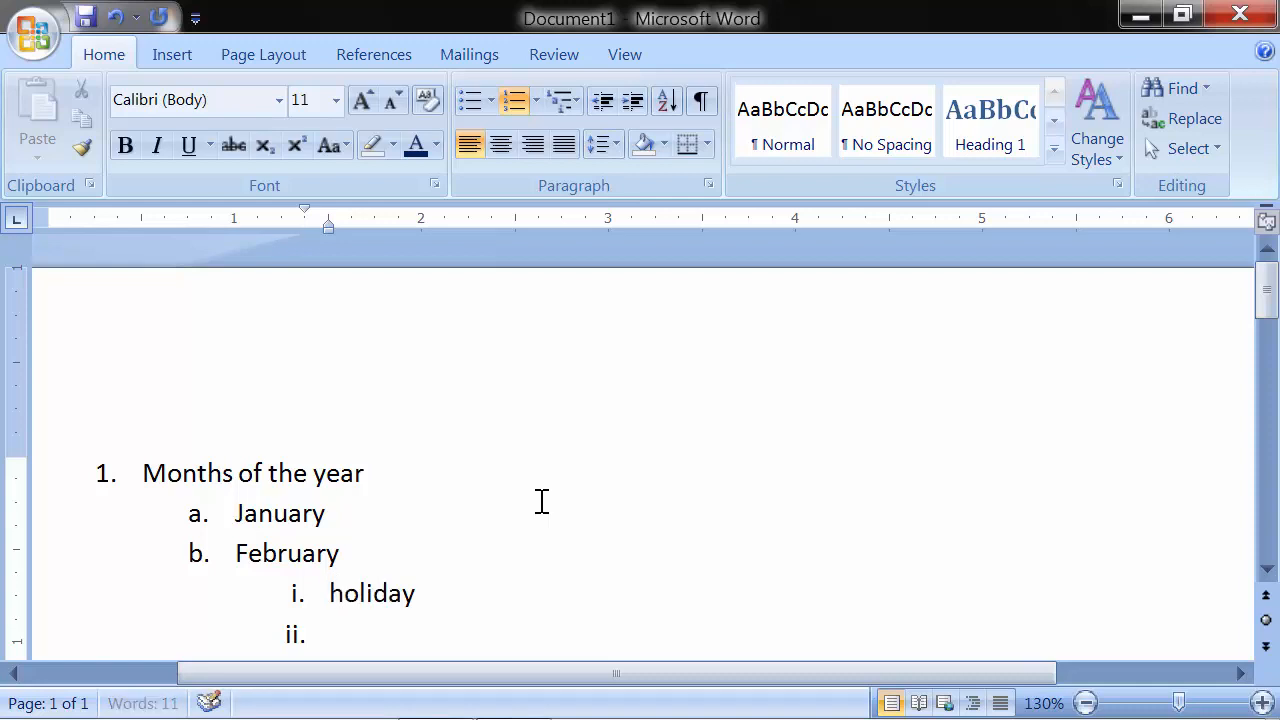
text( o)
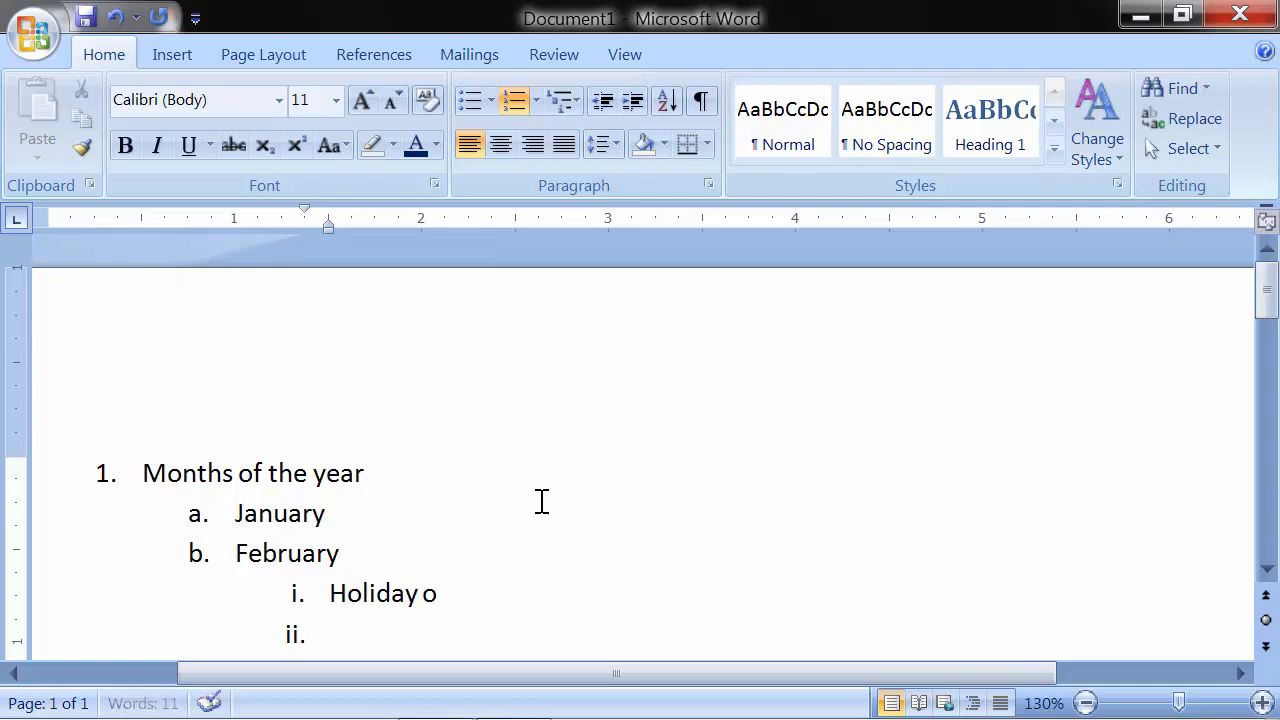
text(n 10th)
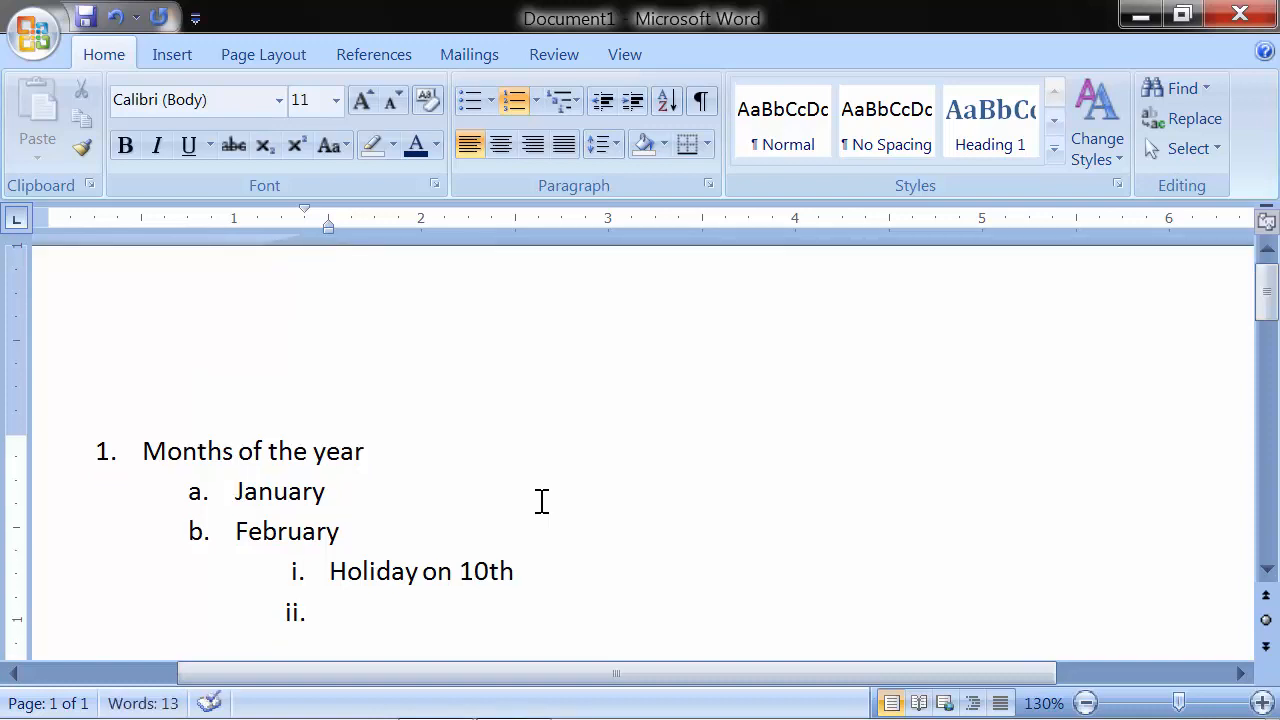
Enter "Holiday on 12th" as the second third-level item under "February" and start another item.
text(hol)
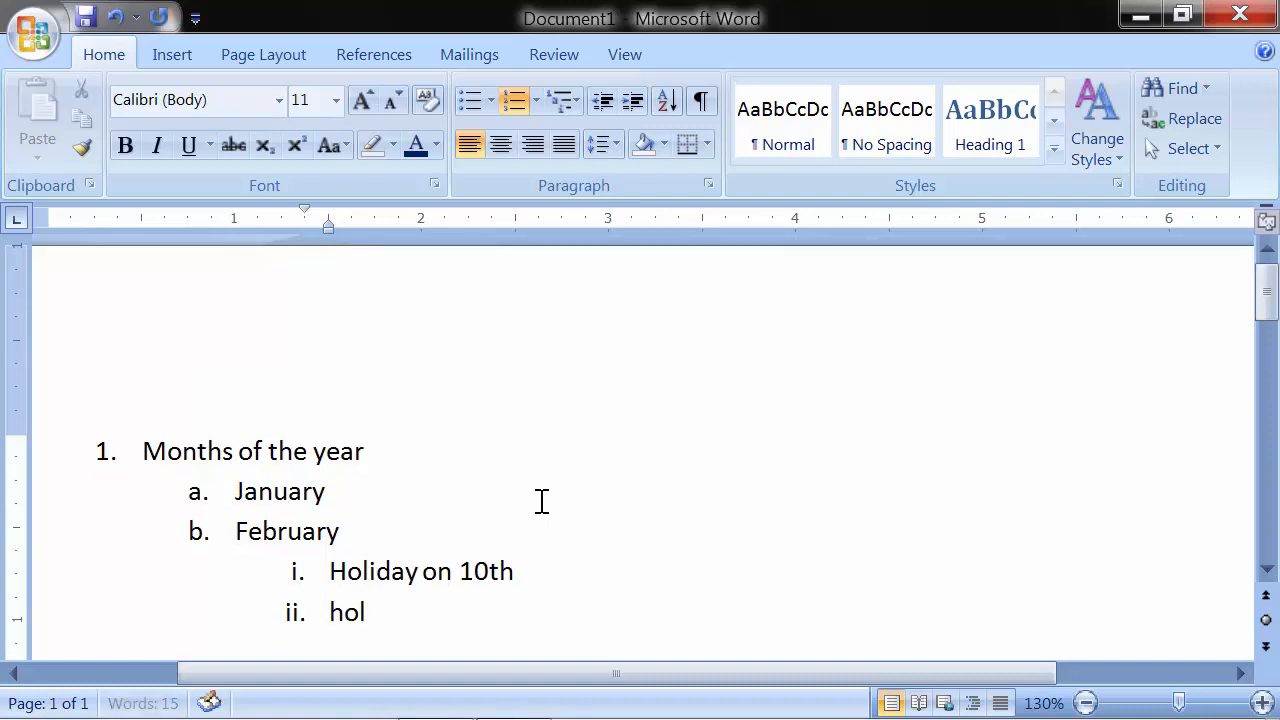
text(iday on)
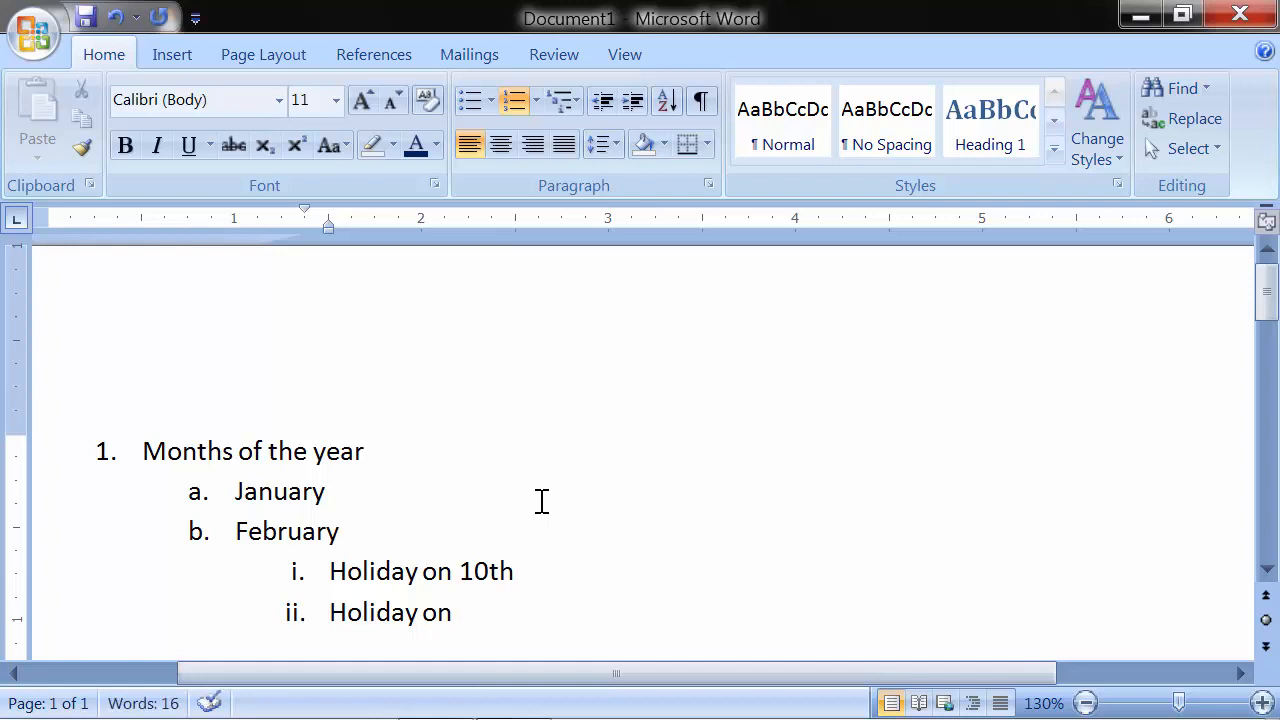
text( 12th)
key(Return)
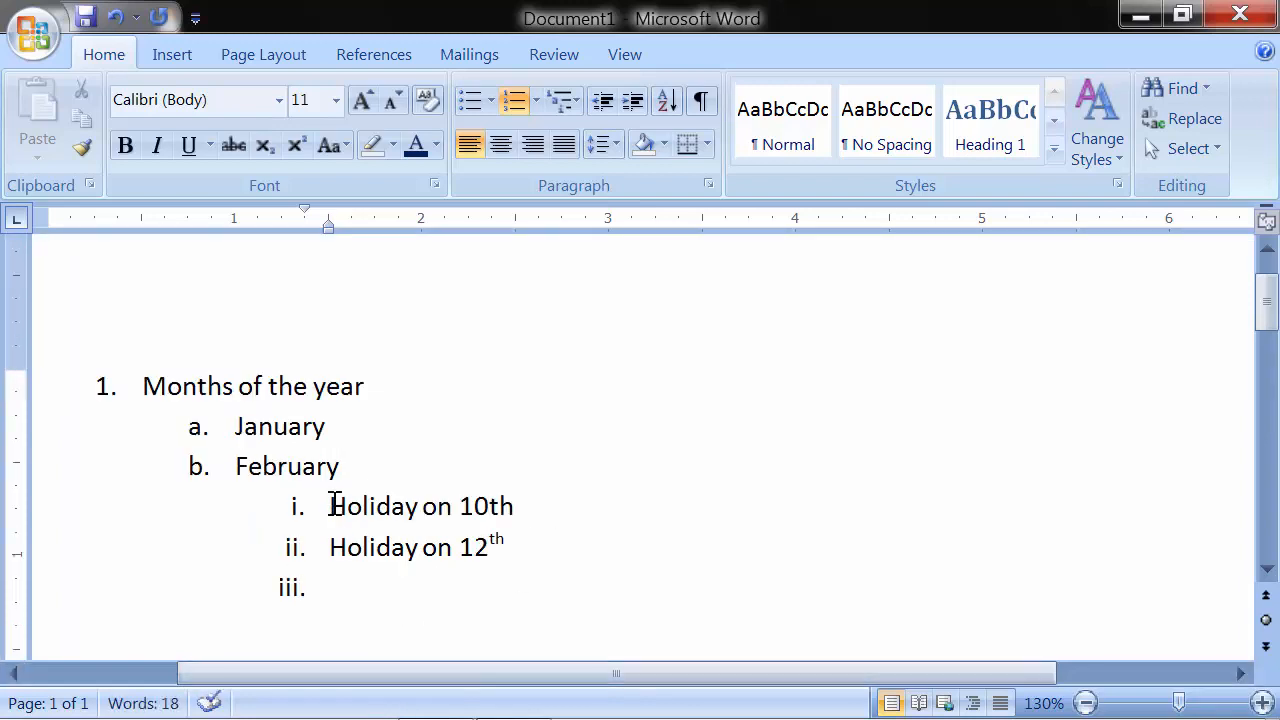
Promote the empty third-level item to the lettered level and enter "March" and "April" as the following months.
drag(148, 393, 380, 391)
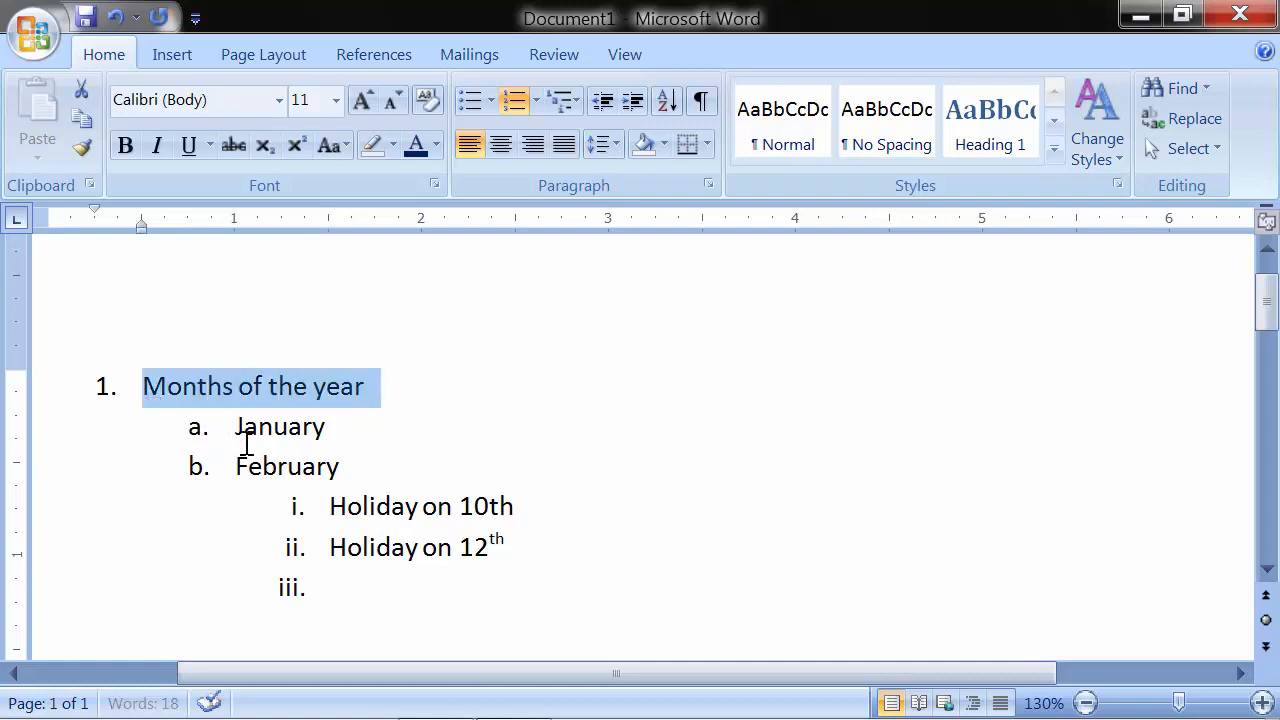
drag(233, 427, 517, 551)
click(354, 603)
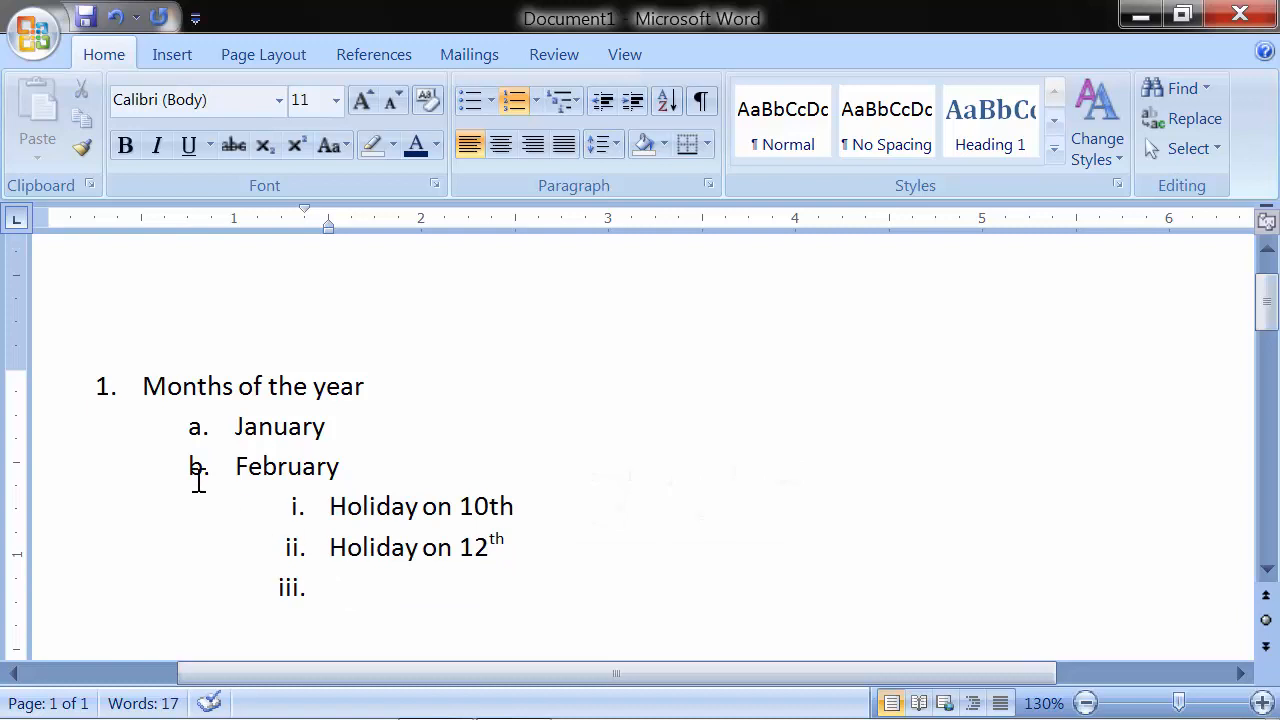
click(611, 103)
text(March)
key(Return)
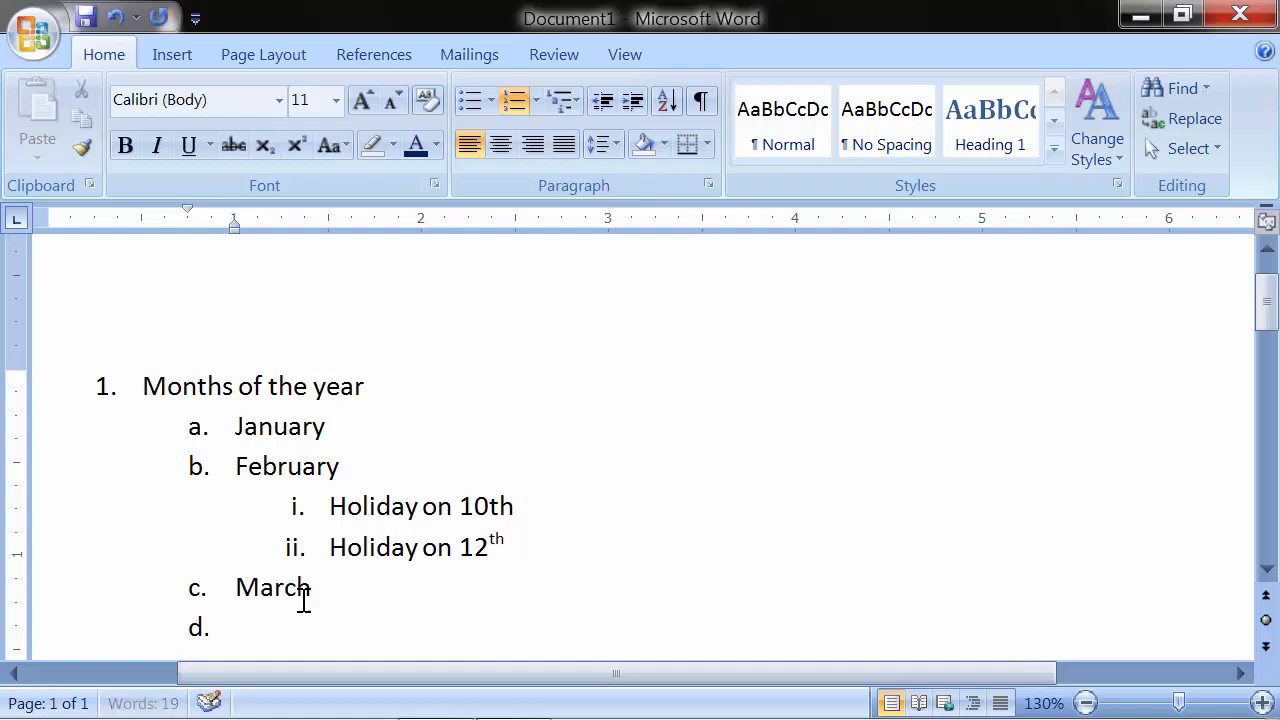
text(April)
key(Return)
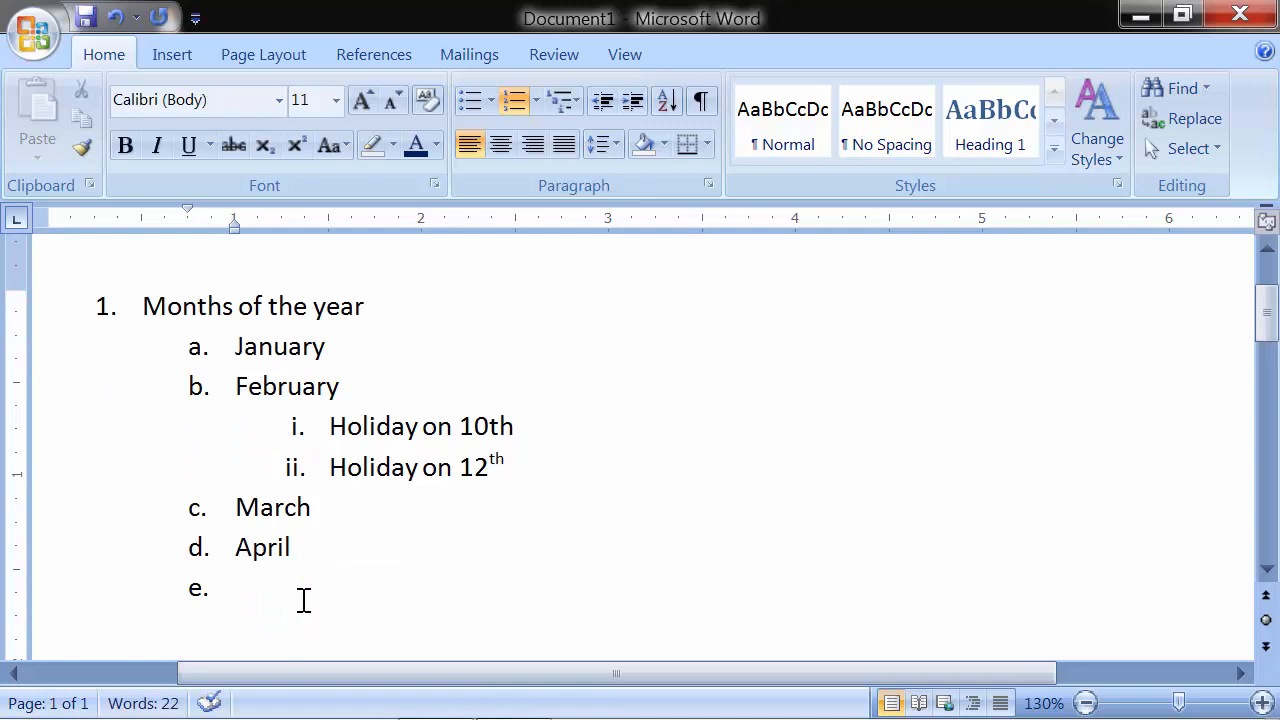
Promote the empty item after "April" to the top list level.
click(612, 110)
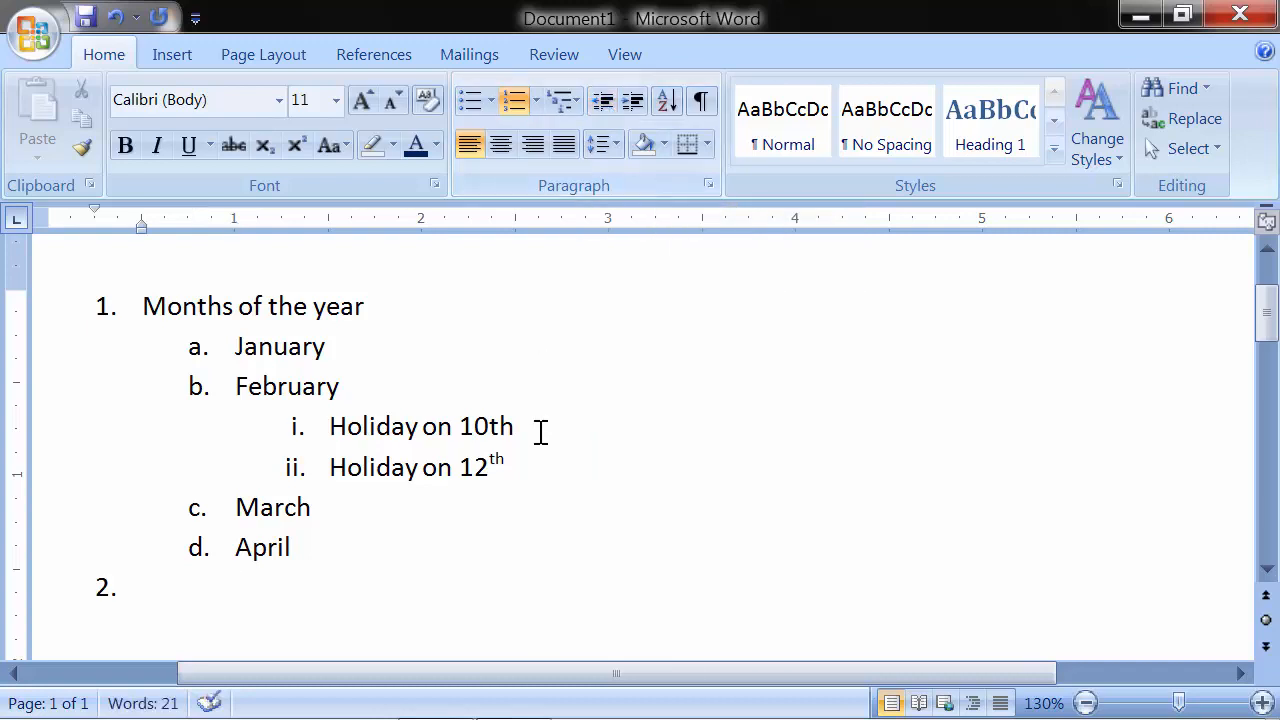
scroll(466, 517, down, 1)
scroll(466, 517, up, 1)
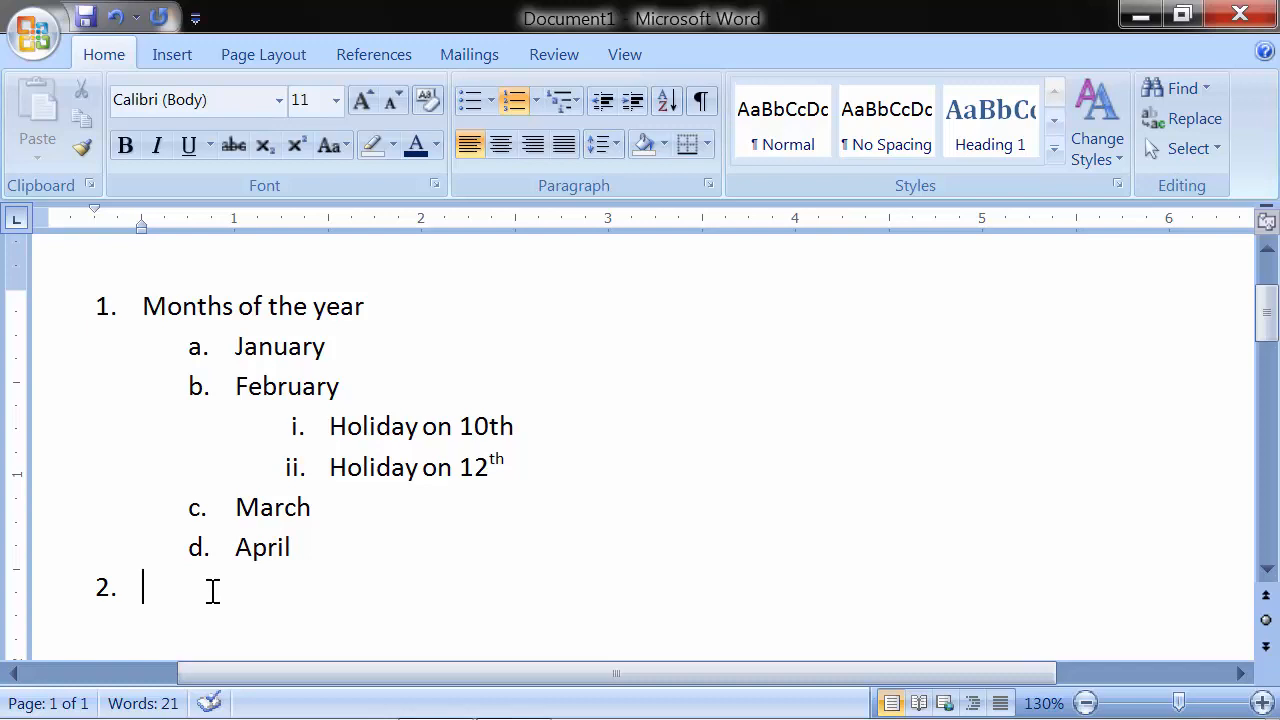
text(Months of)
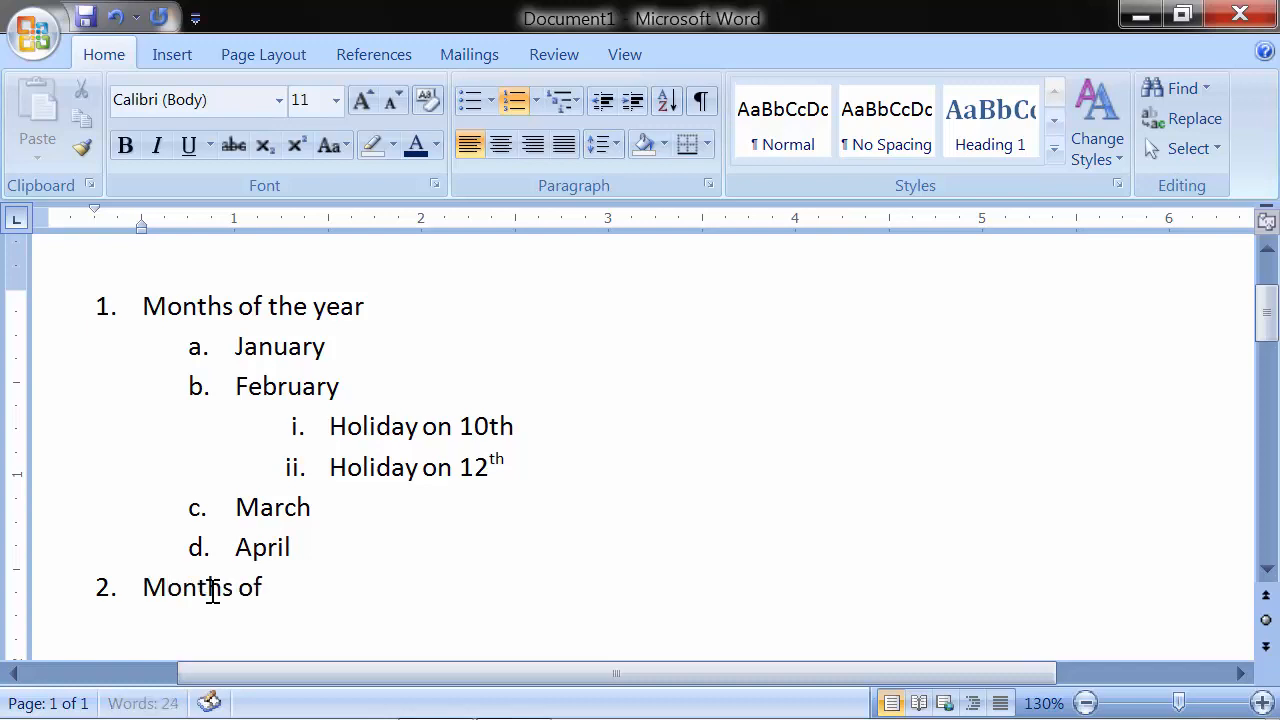
key(BackSpace)
key(BackSpace)
key(BackSpace)
key(BackSpace)
key(BackSpace)
key(BackSpace)
key(BackSpace)
key(BackSpace)
key(BackSpace)
key(BackSpace)
text(w)
text(o)
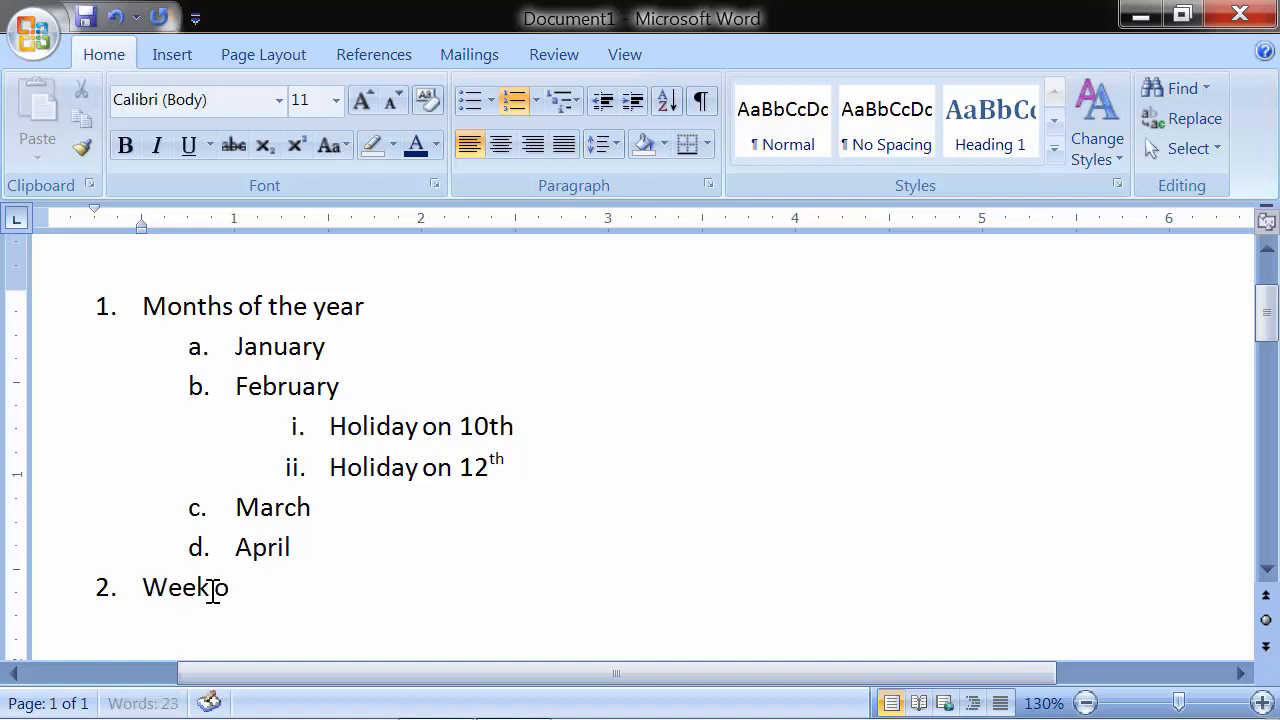
text(f d)
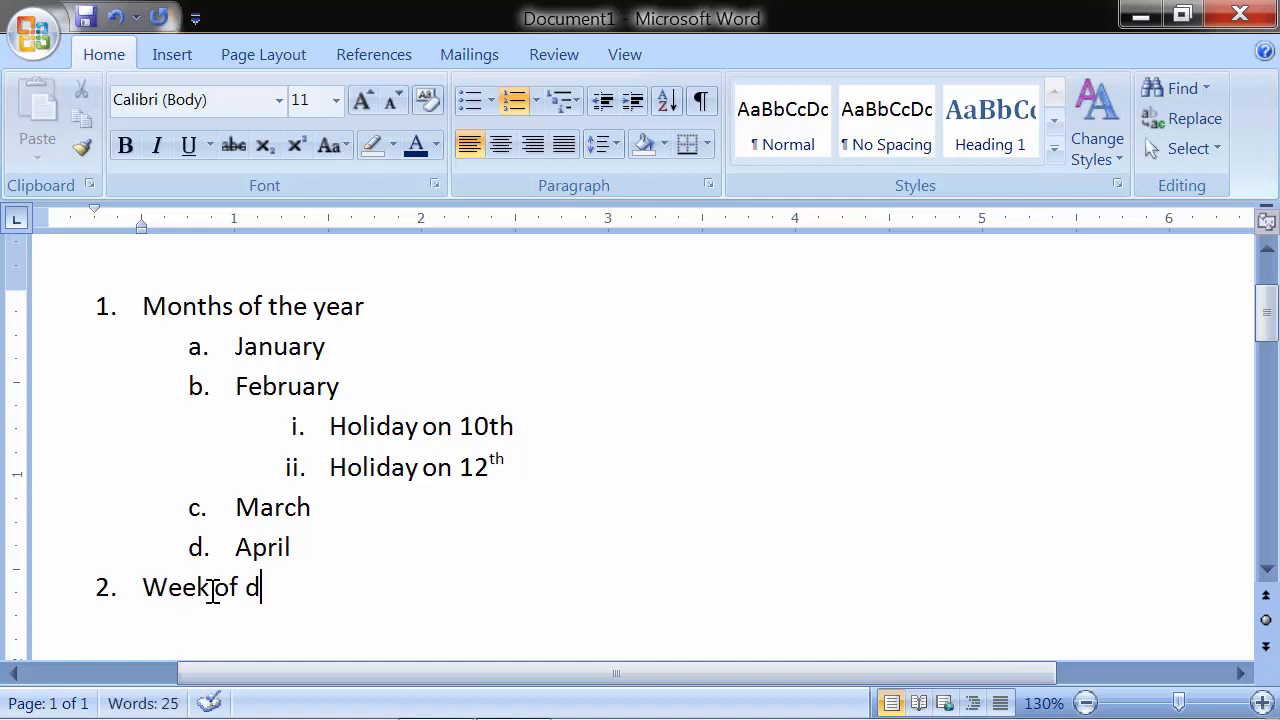
key(BackSpace)
key(BackSpace)
key(BackSpace)
key(BackSpace)
key(BackSpace)
key(BackSpace)
key(BackSpace)
key(BackSpace)
key(BackSpace)
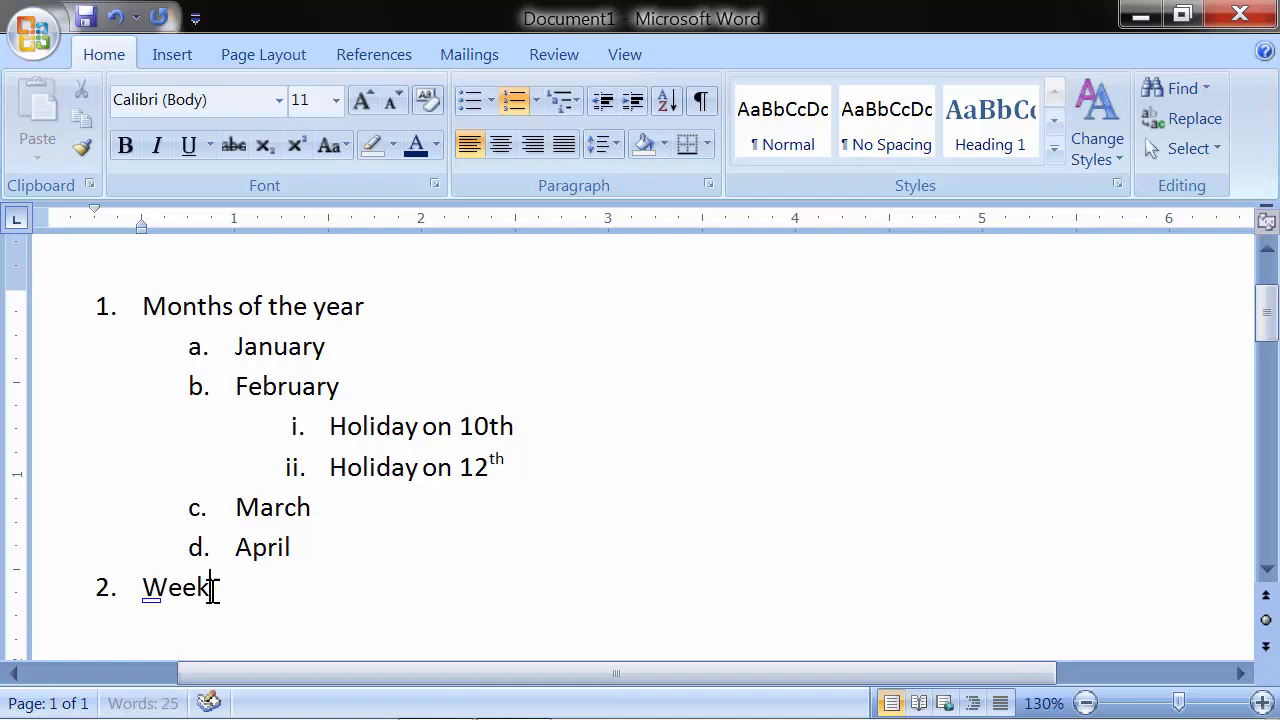
Enter "Days of week" as the second top-level item and start another item.
text(days of w)
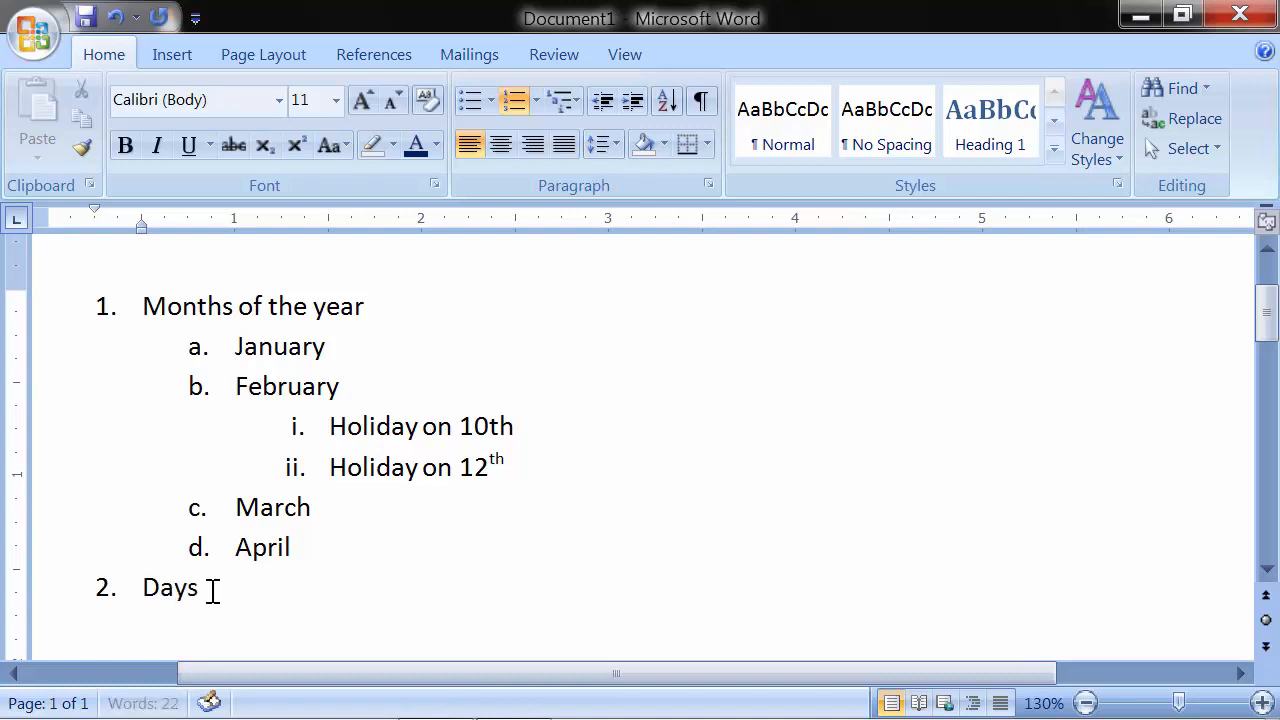
text(eek)
key(Return)
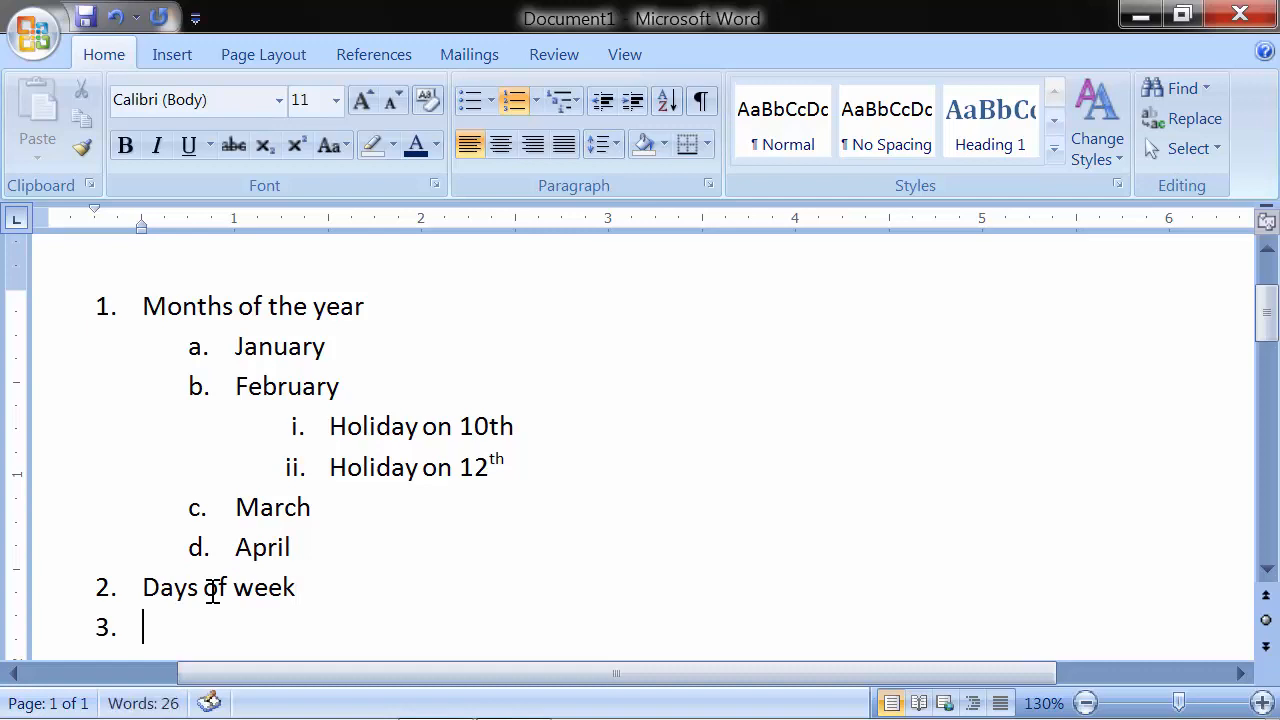
Demote the empty item under "Days of week" to the lettered level and enter "Sunday" and "Monday" as its sub-items.
click(640, 103)
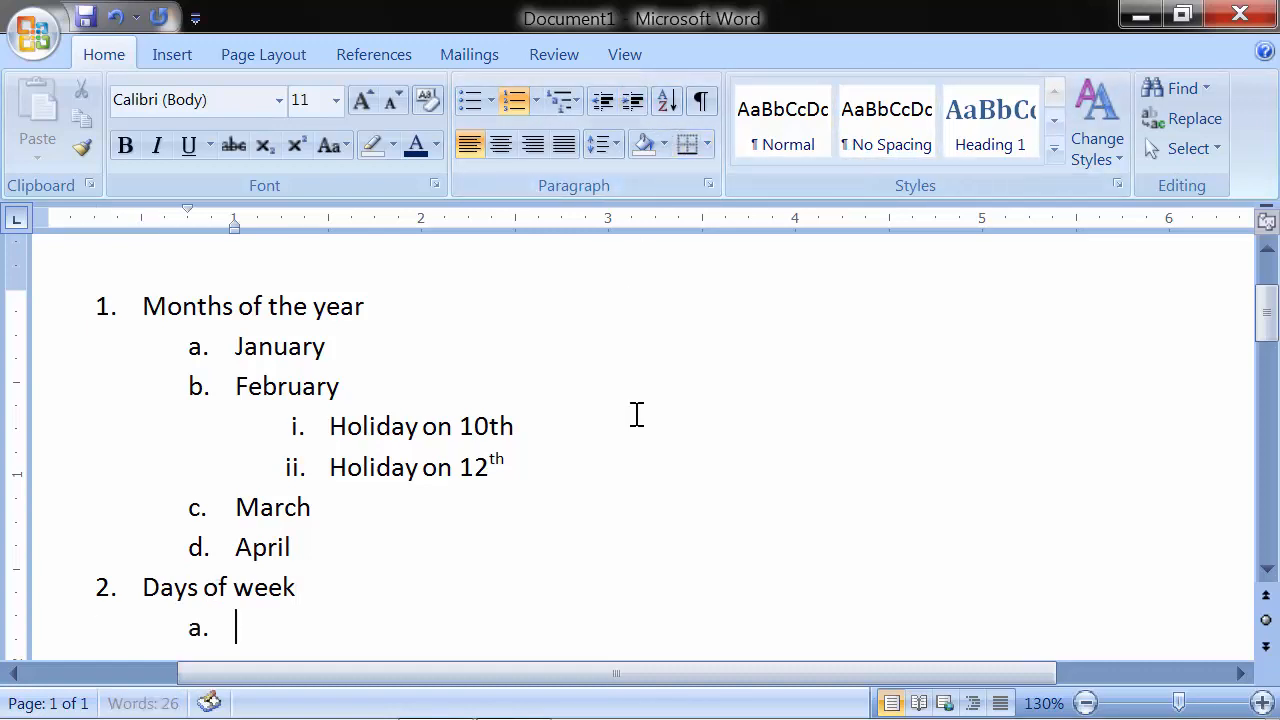
text(sunday)
key(Return)
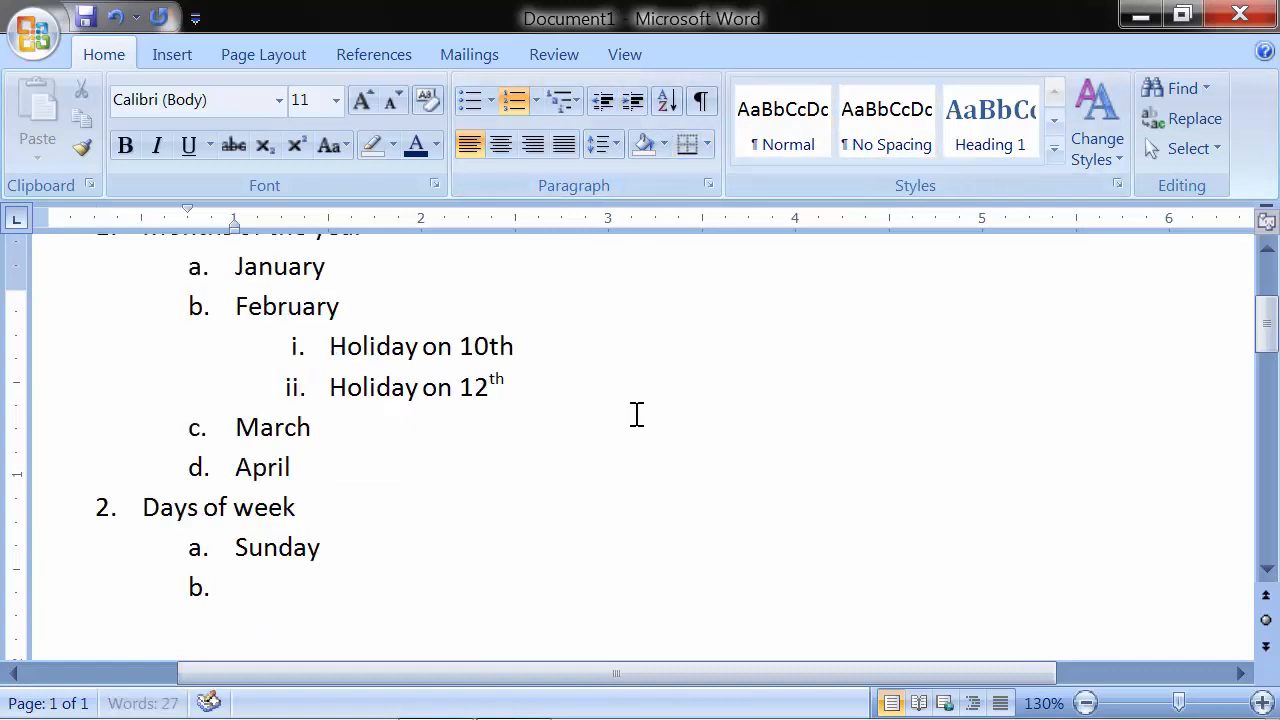
text(monday)
key(Return)
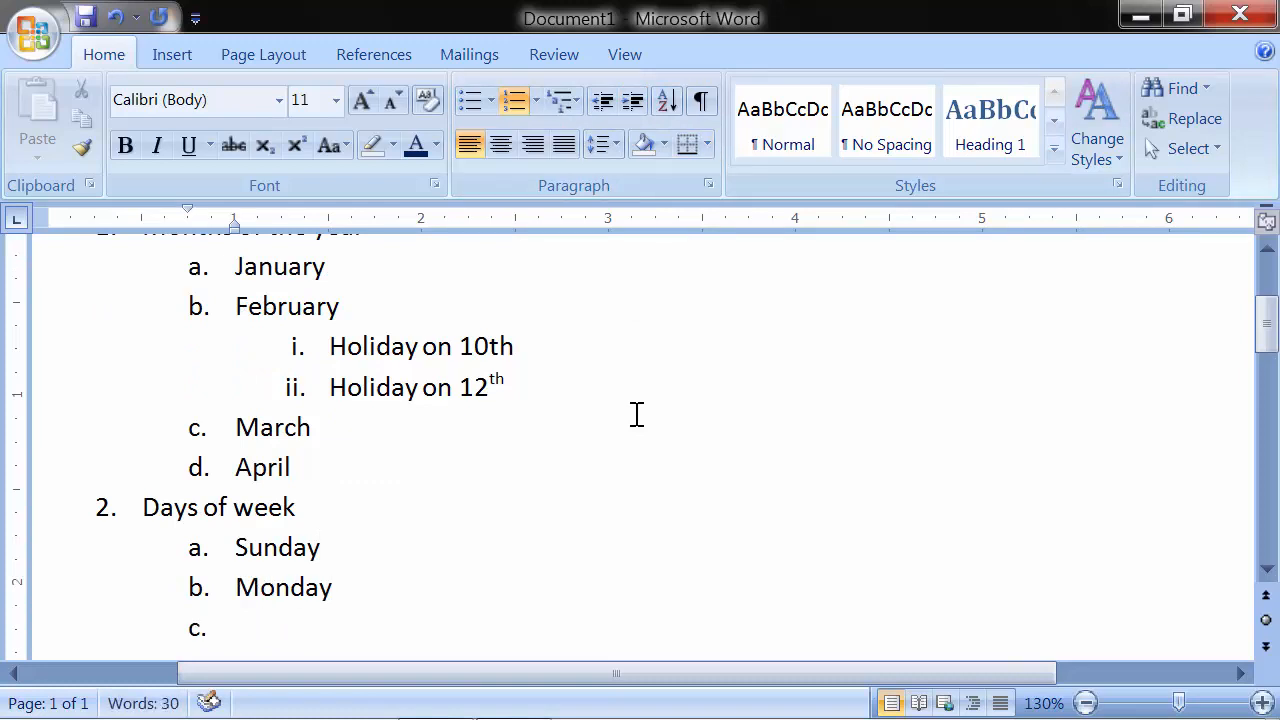
Select the list from "Months of the year" through "Monday" and apply the multilevel bullet style with diamonds, arrowheads and squares.
scroll(637, 414, up, 1)
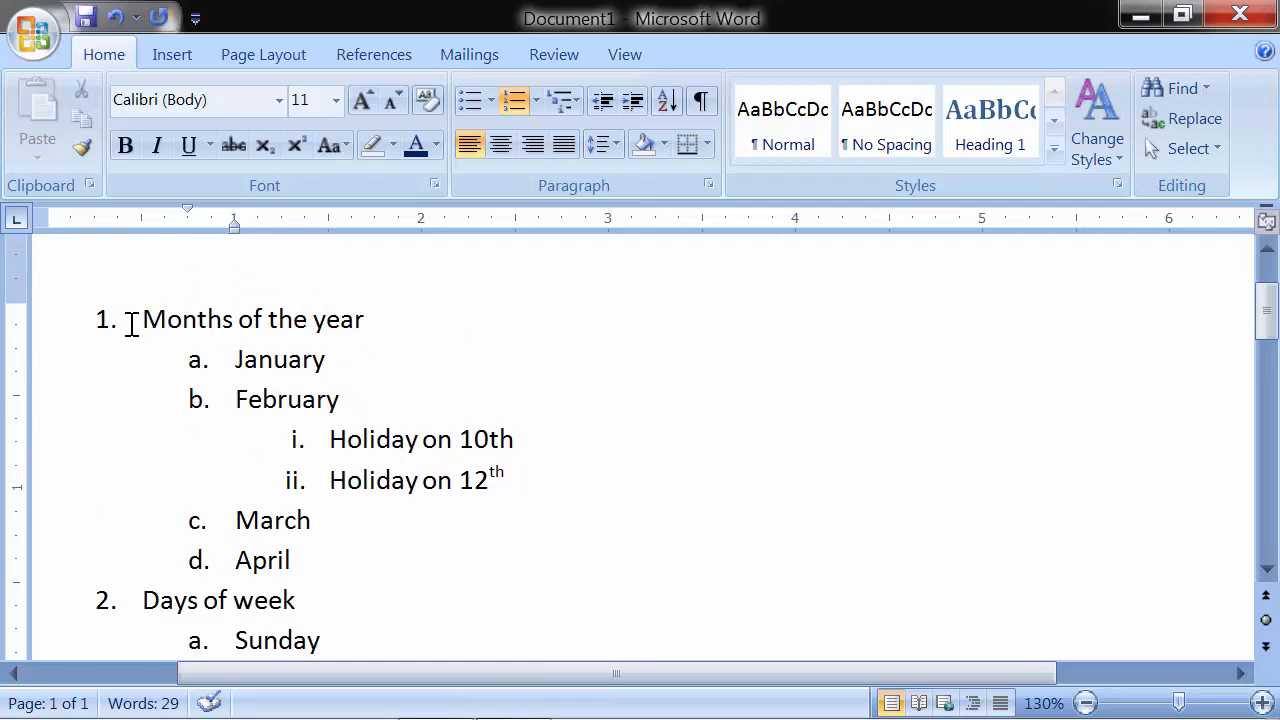
drag(143, 319, 339, 632)
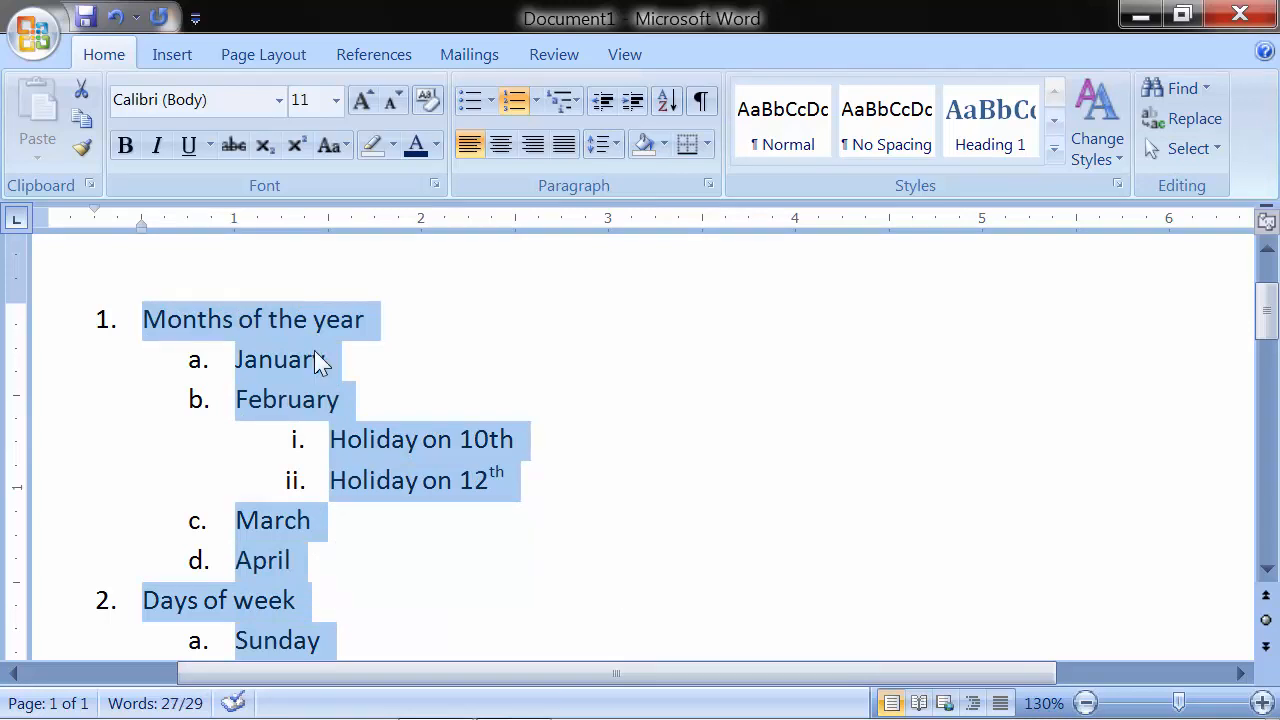
scroll(320, 357, down, 1)
drag(334, 583, 138, 329)
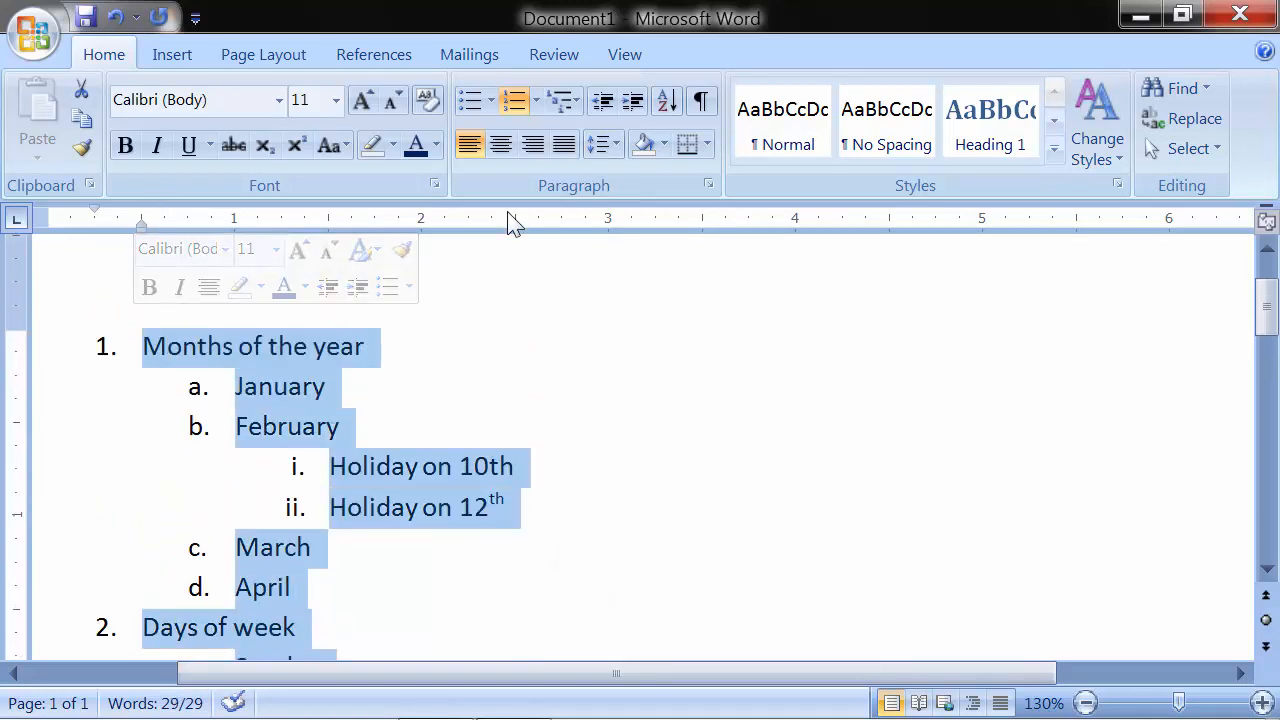
click(577, 102)
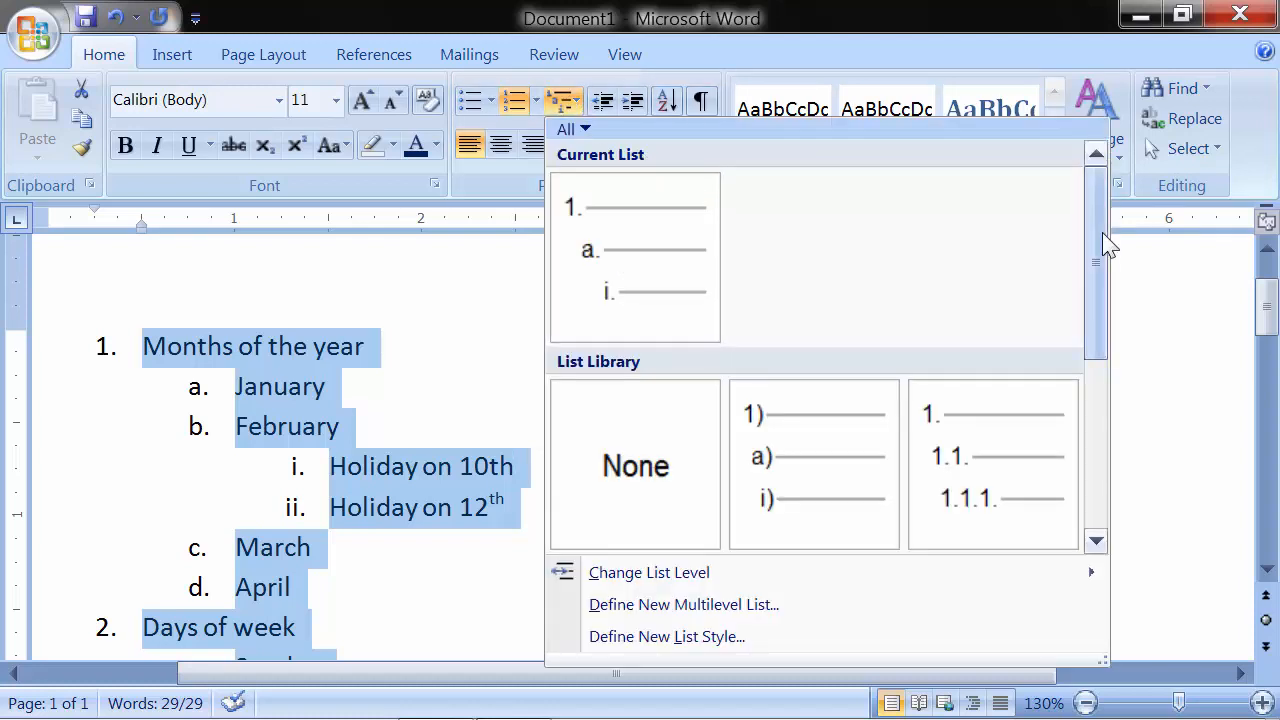
drag(1103, 243, 1095, 385)
mouse_move(630, 408)
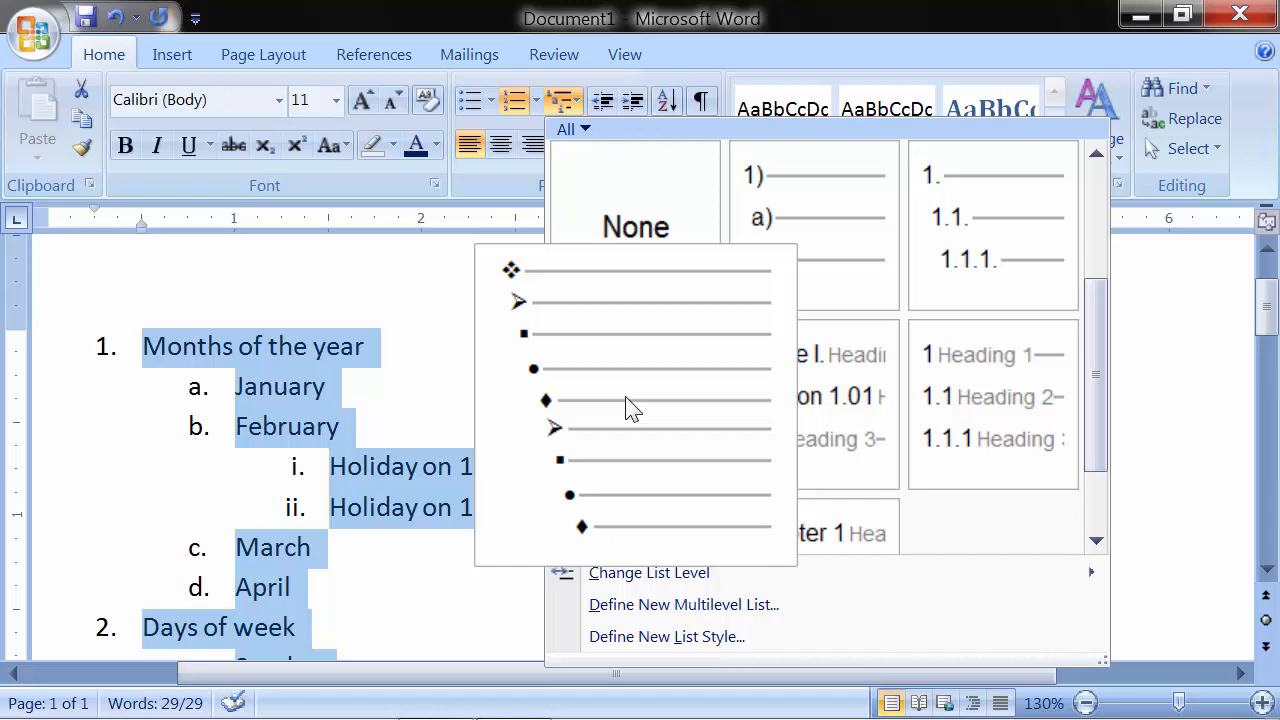
click(630, 408)
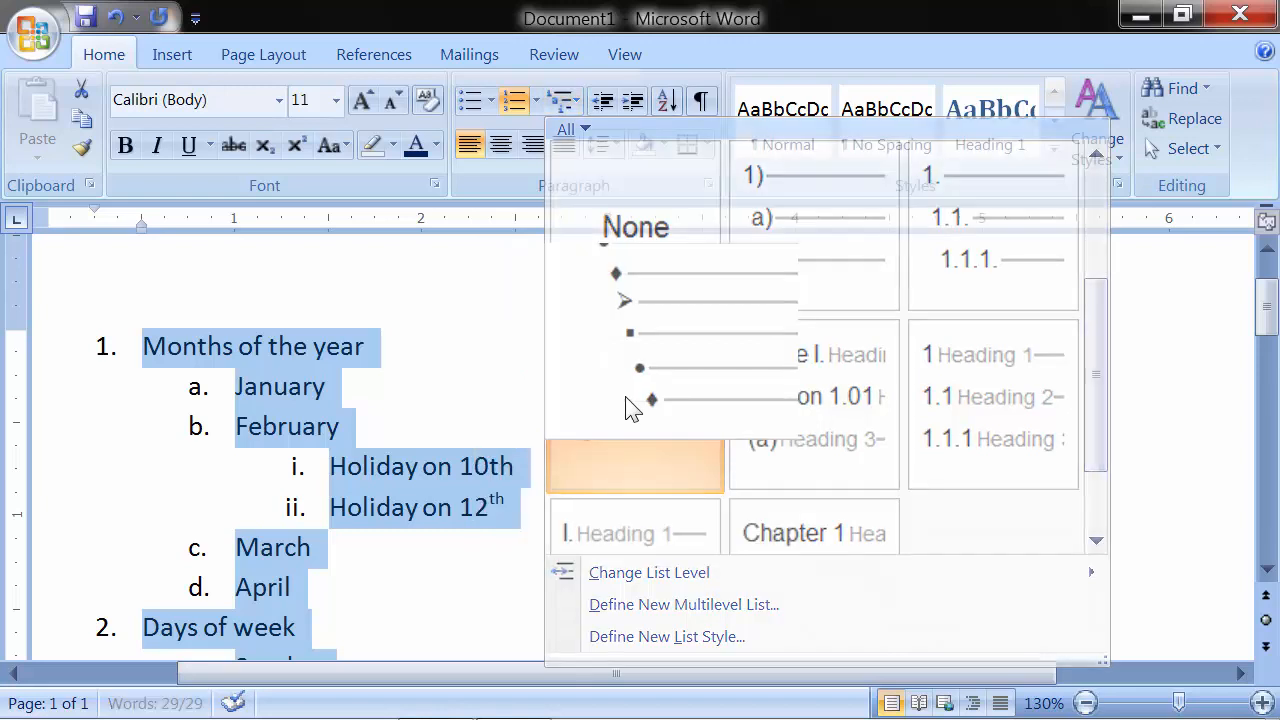
Change the selected list to the multilevel numbering style 1., 1.1., 1.1.1.
scroll(272, 432, down, 1)
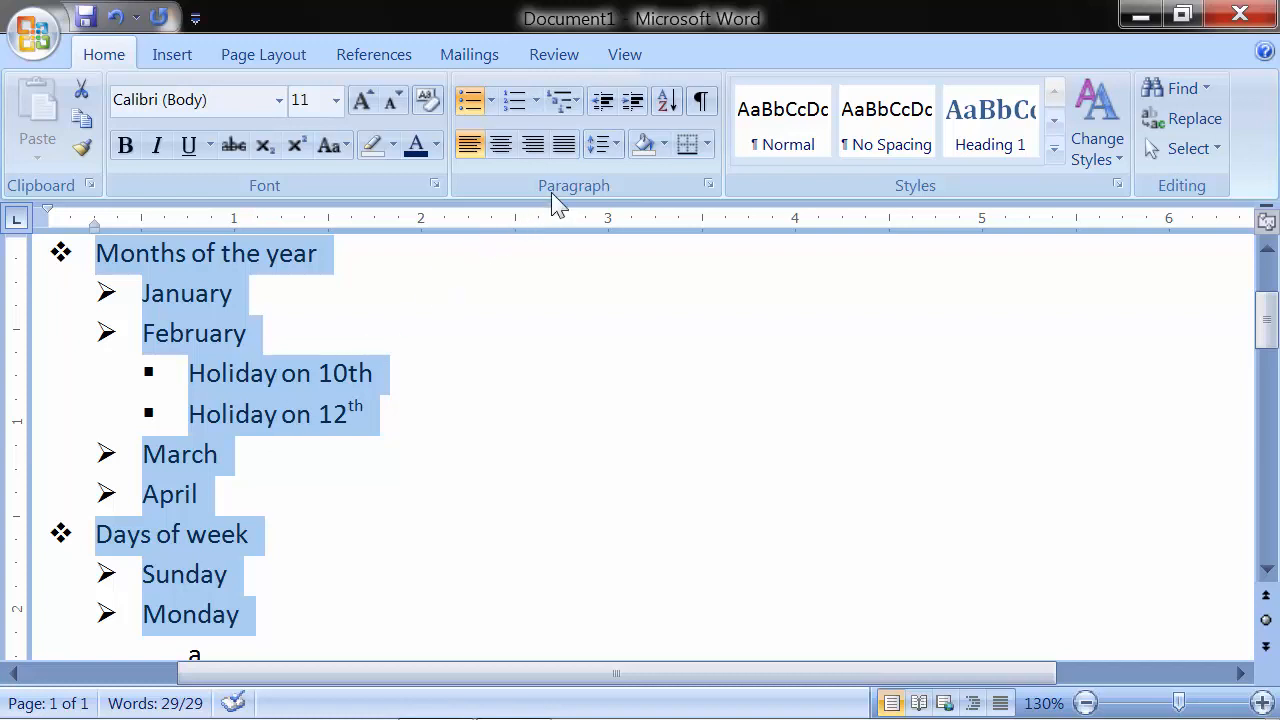
click(579, 106)
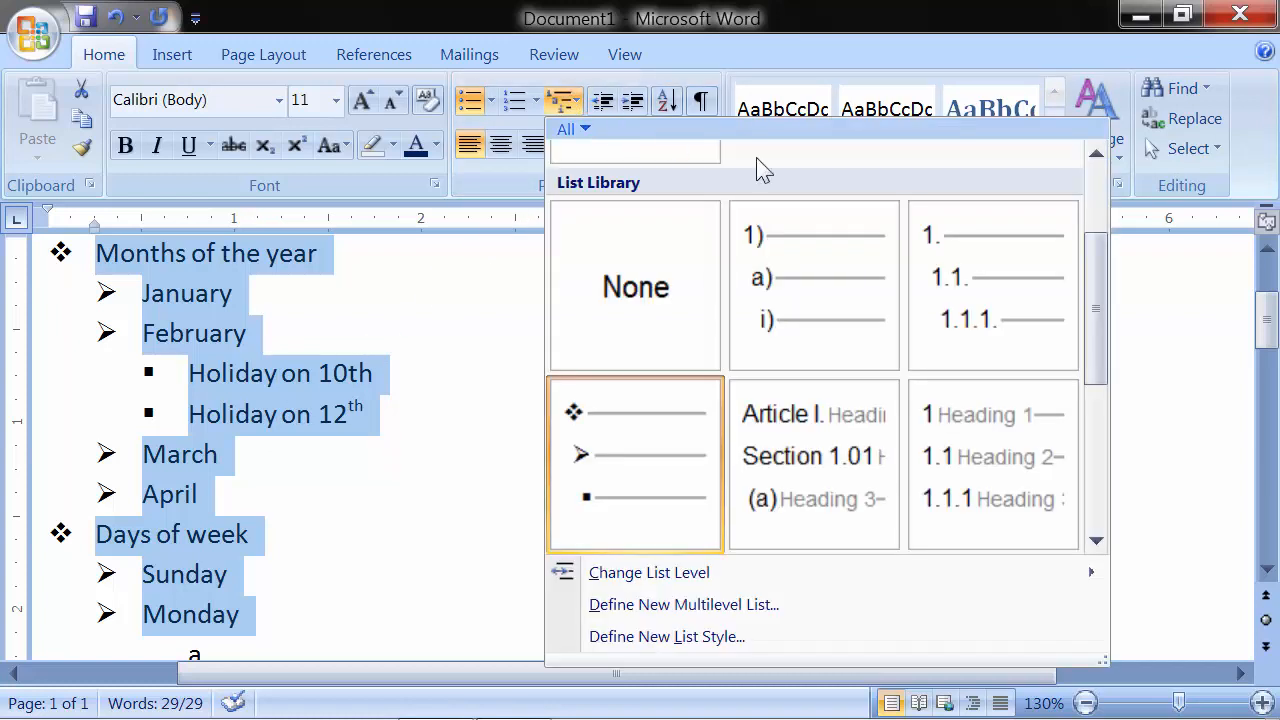
mouse_move(1082, 264)
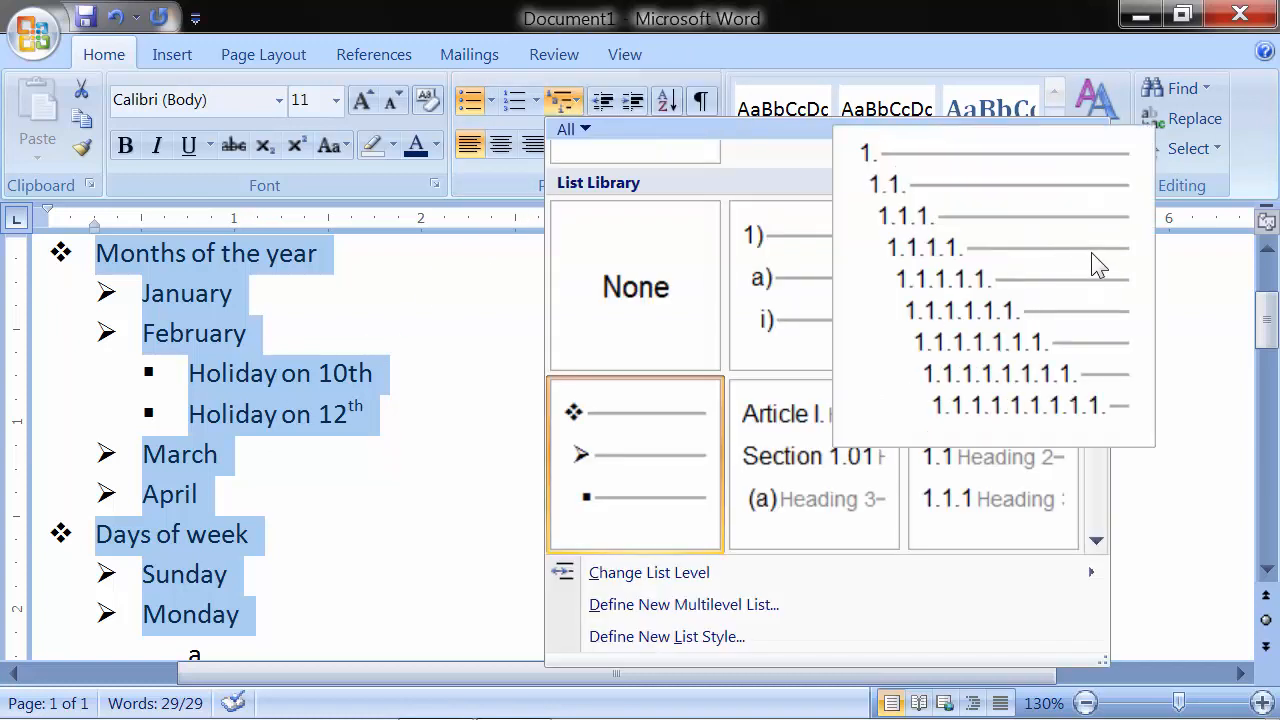
click(1030, 287)
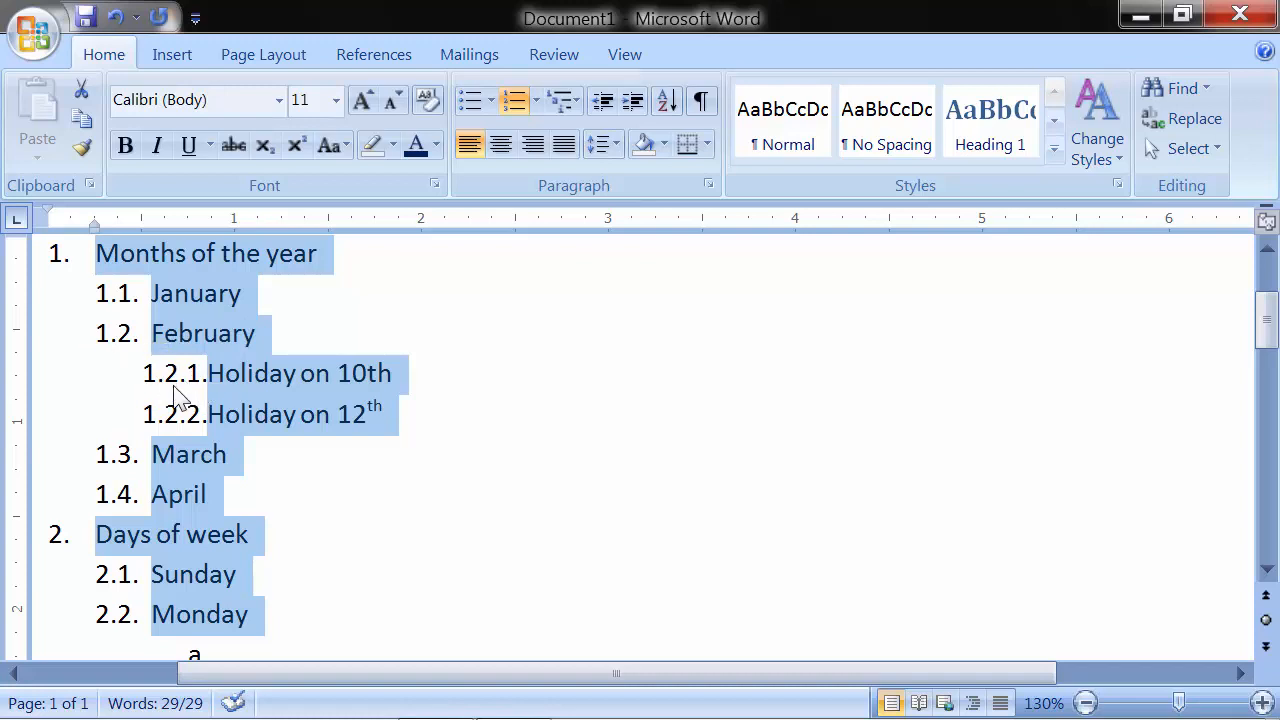
mouse_move(211, 388)
scroll(152, 473, down, 1)
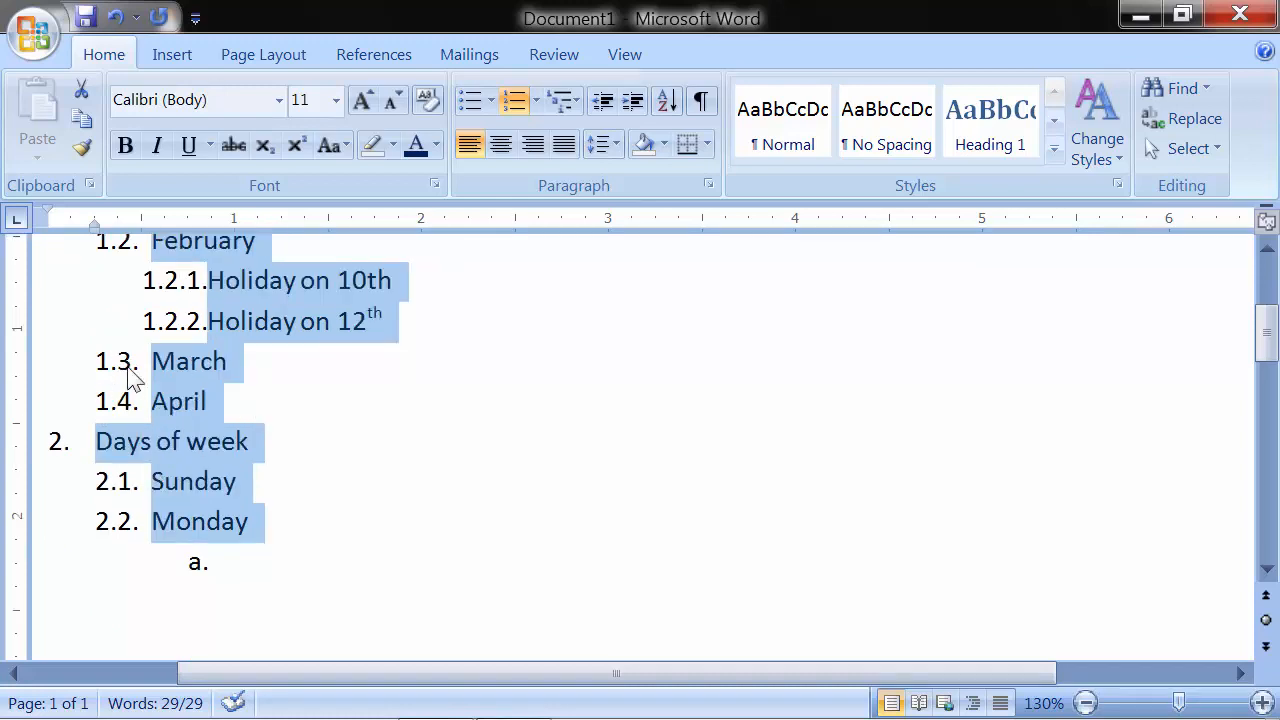
scroll(131, 378, up, 1)
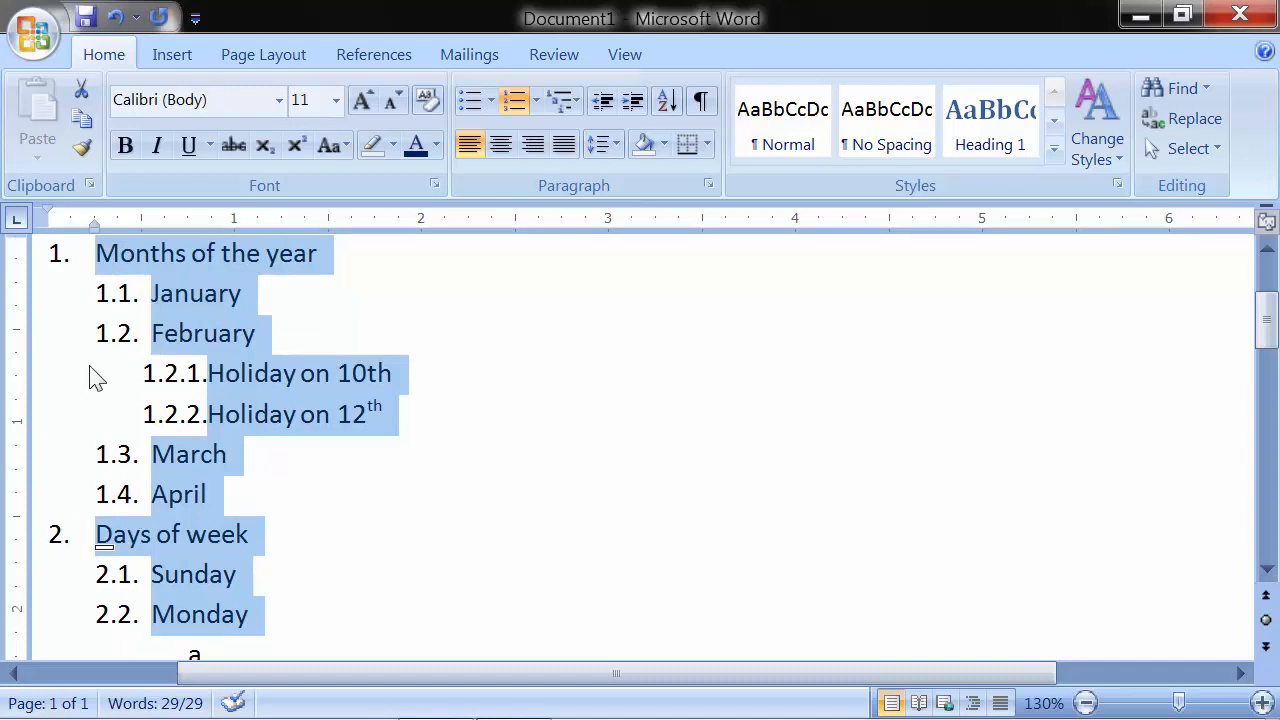
click(578, 104)
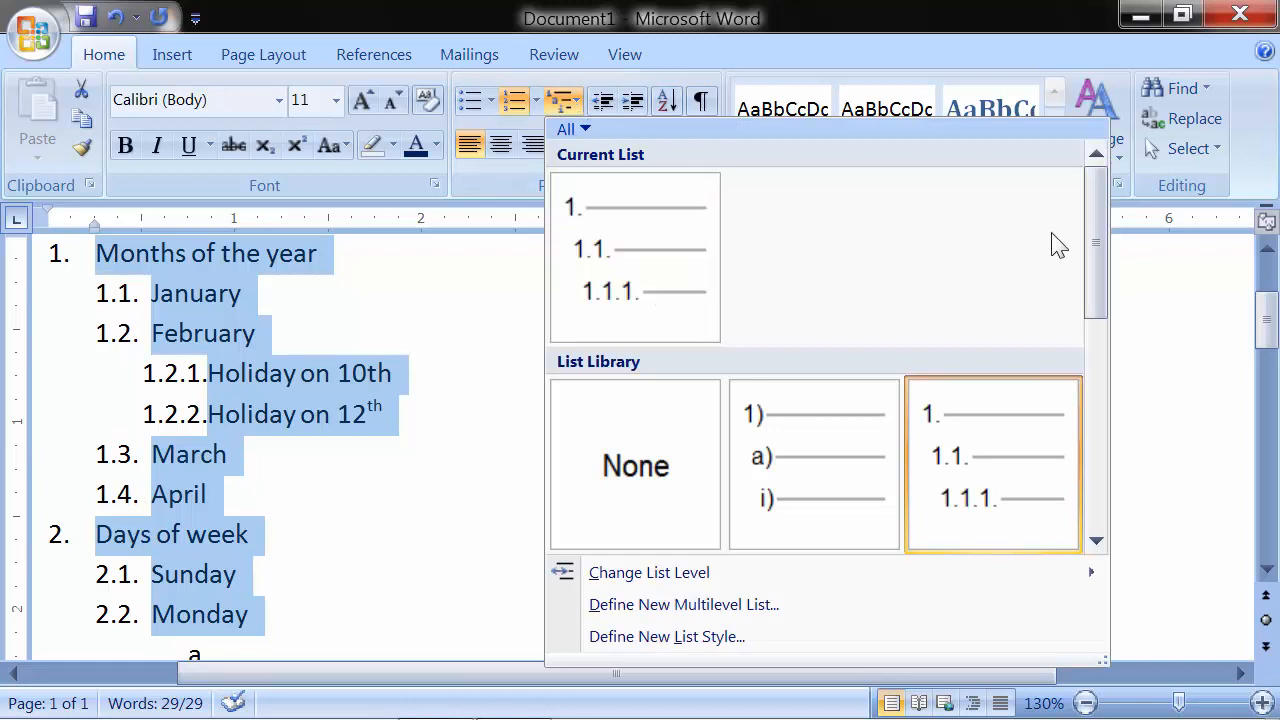
mouse_move(1102, 223)
mouse_down()
mouse_move(1094, 453)
mouse_move(1103, 225)
mouse_up()
click(388, 330)
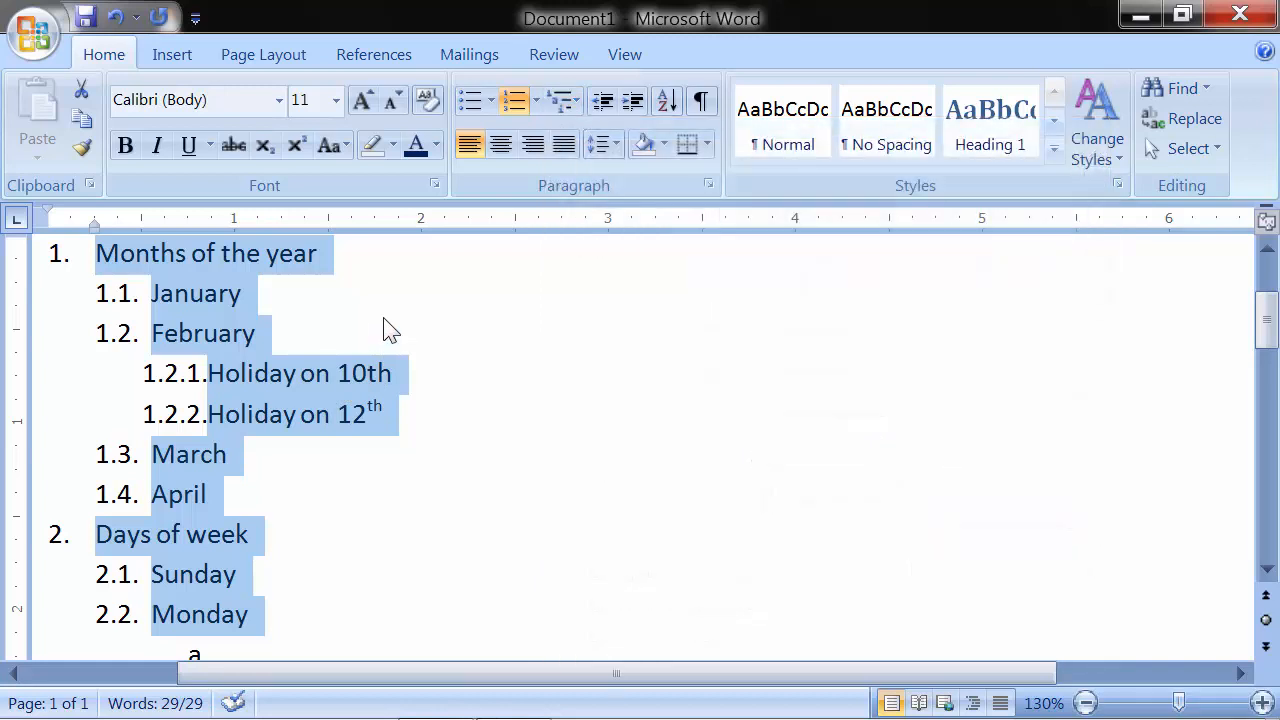